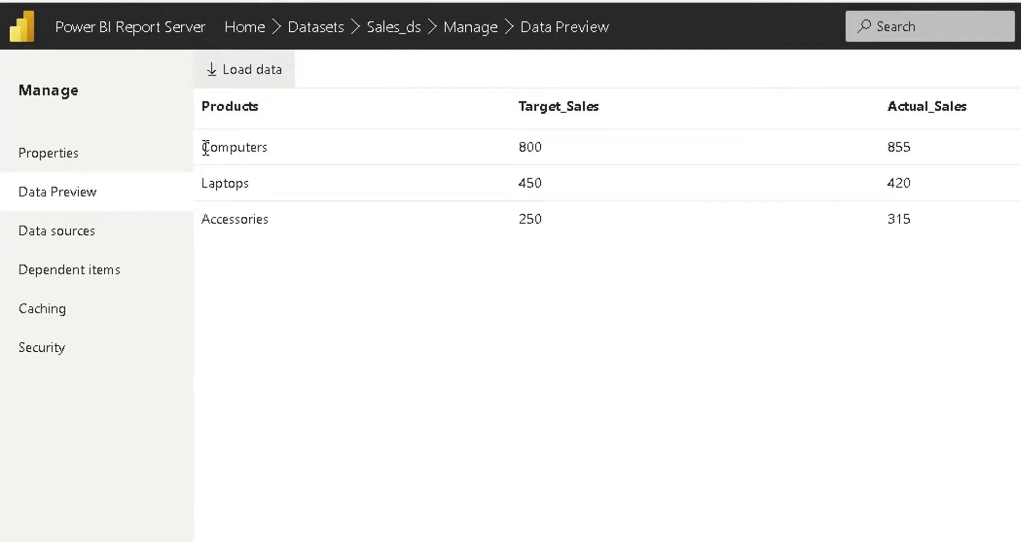
# Step: Highlight the three previewed Sales_ds data rows, then clear the highlight
pyautogui.moveTo(205, 147); pyautogui.dragTo(932, 225)
pyautogui.click(980, 267)
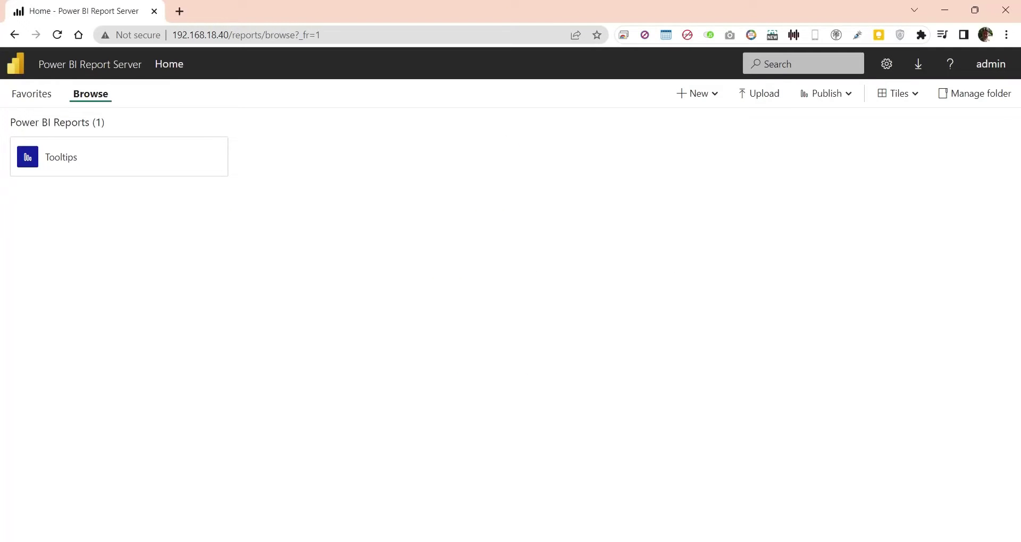
# Step: Create a new folder on the Home page named Datasets
pyautogui.click(697, 94)
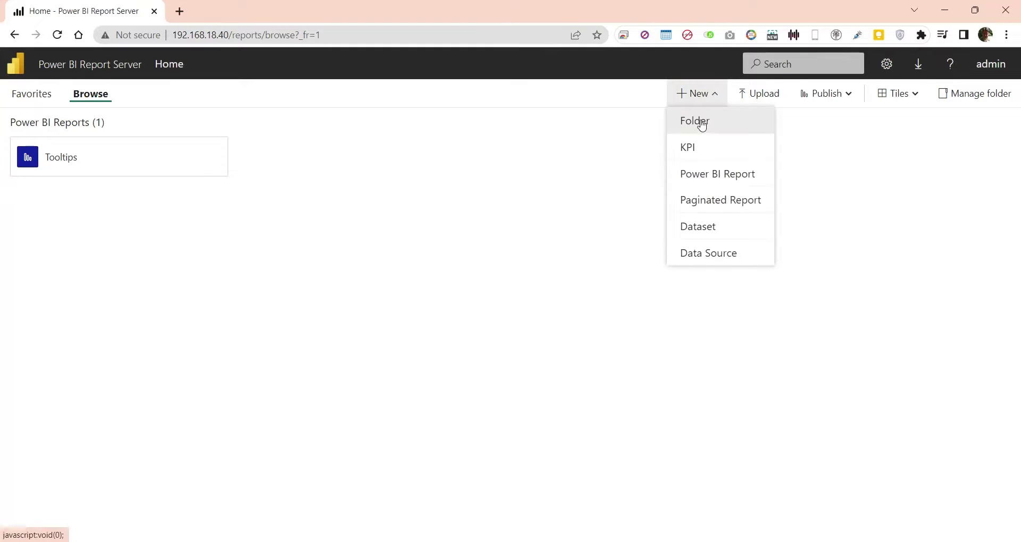
pyautogui.click(700, 122)
pyautogui.write('D')
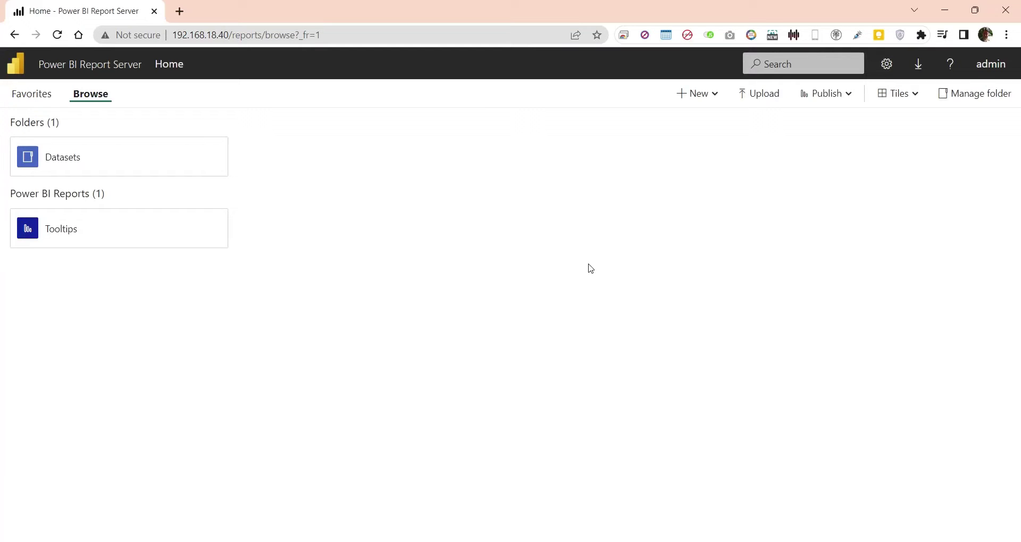
# Step: Open the Datasets folder and start a new paginated report in Report Builder
pyautogui.click(76, 167)
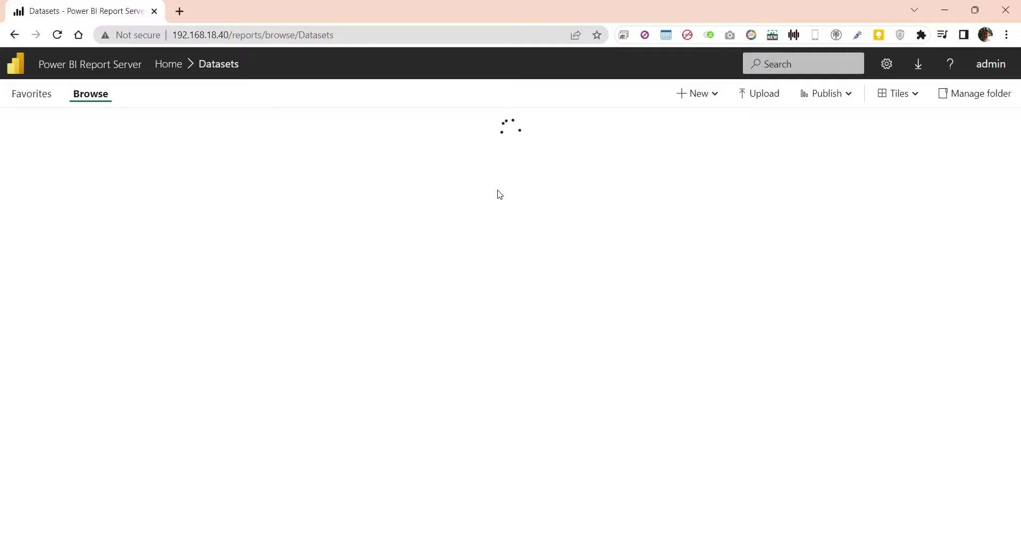
pyautogui.click(693, 94)
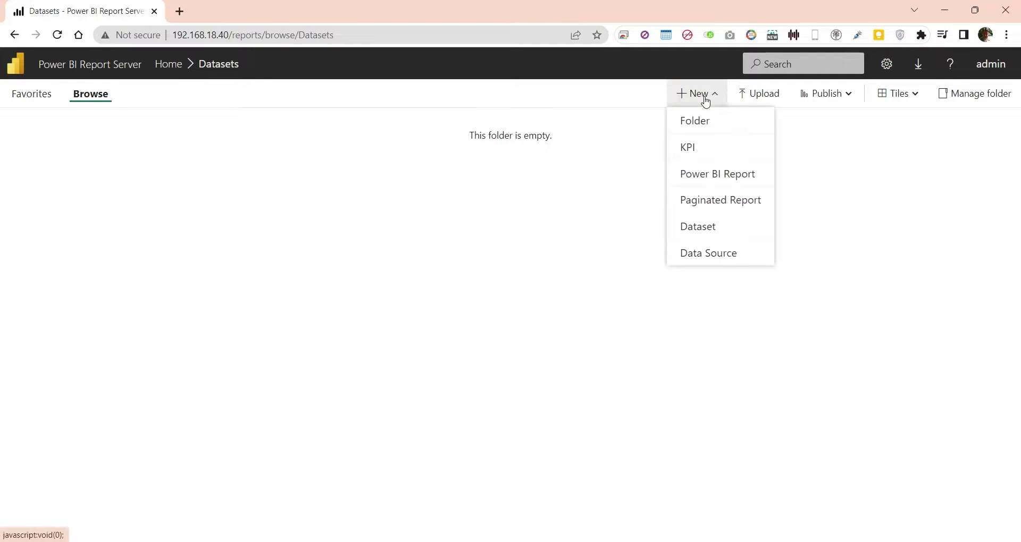
pyautogui.click(705, 202)
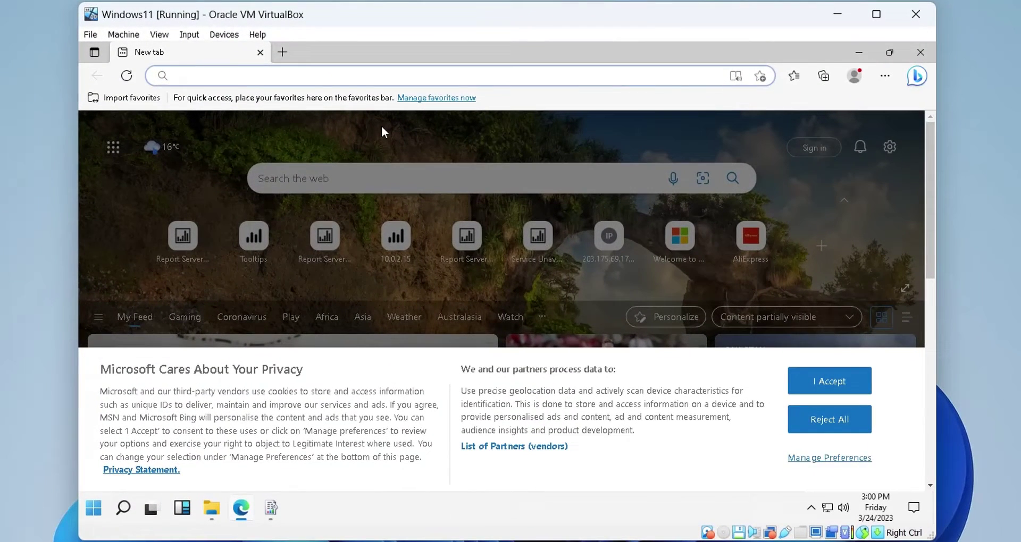
# Step: Search Bing for 'microsoft report builder' and download ReportBuilder.msi from Microsoft's download page
pyautogui.write('micros')
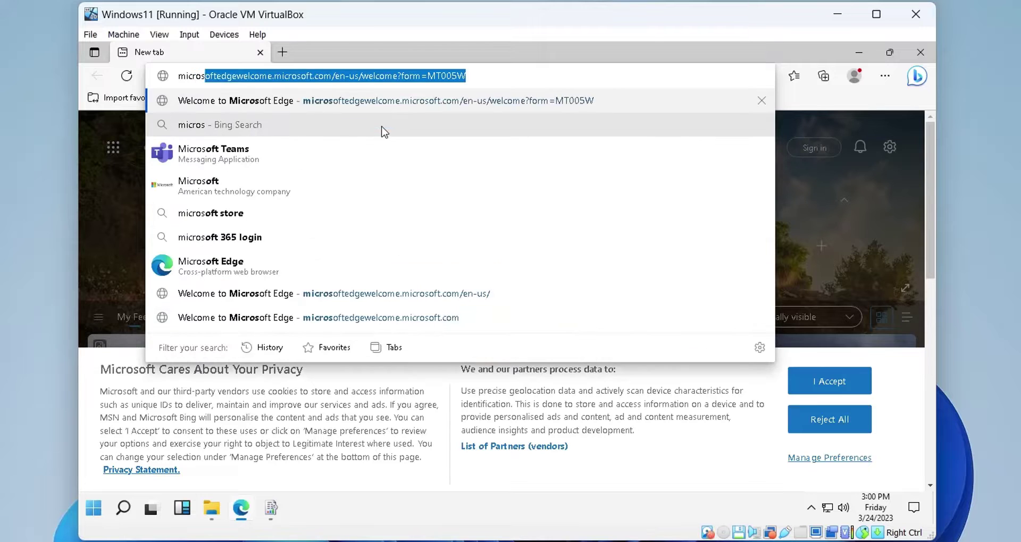
pyautogui.write('oft report ')
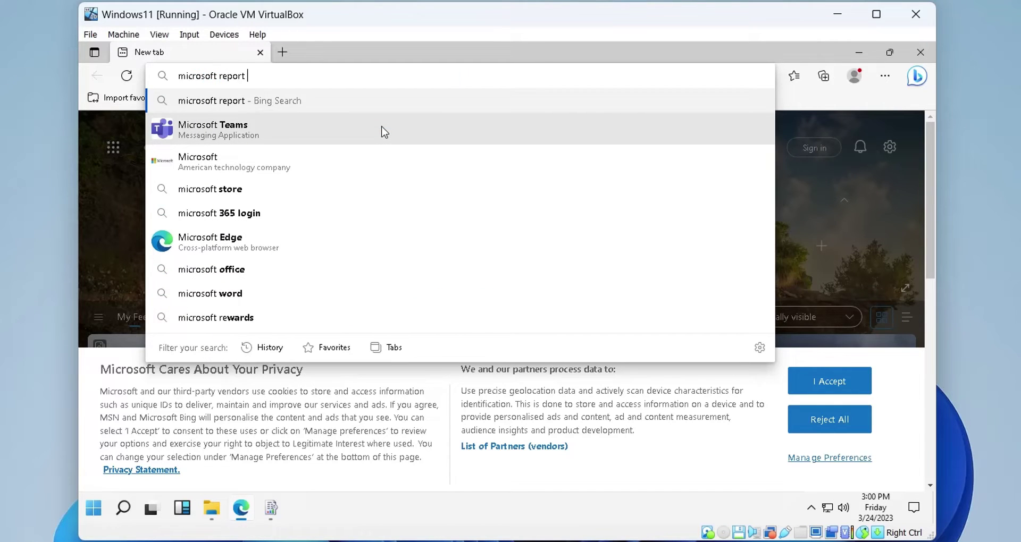
pyautogui.write('build')
pyautogui.press('Return')
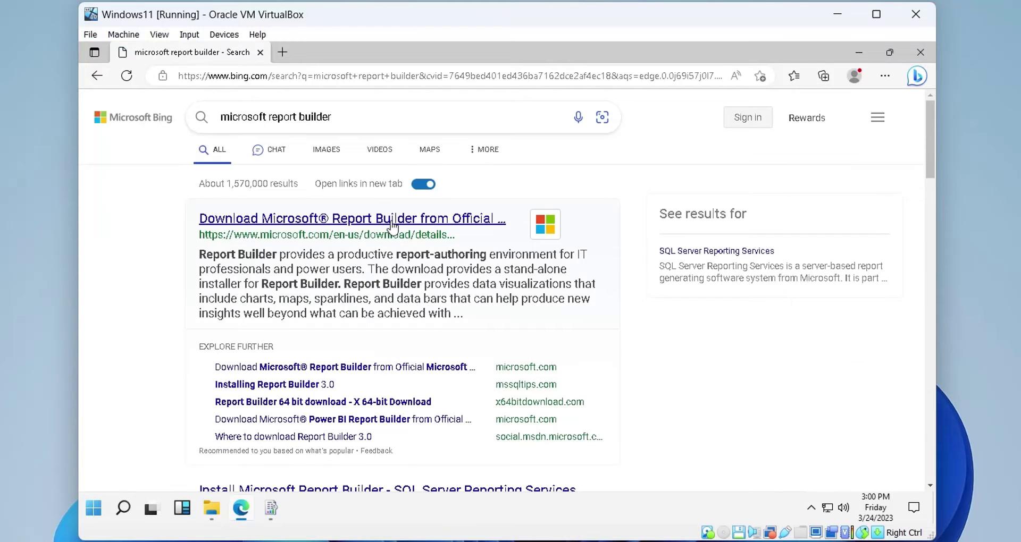
pyautogui.click(282, 225)
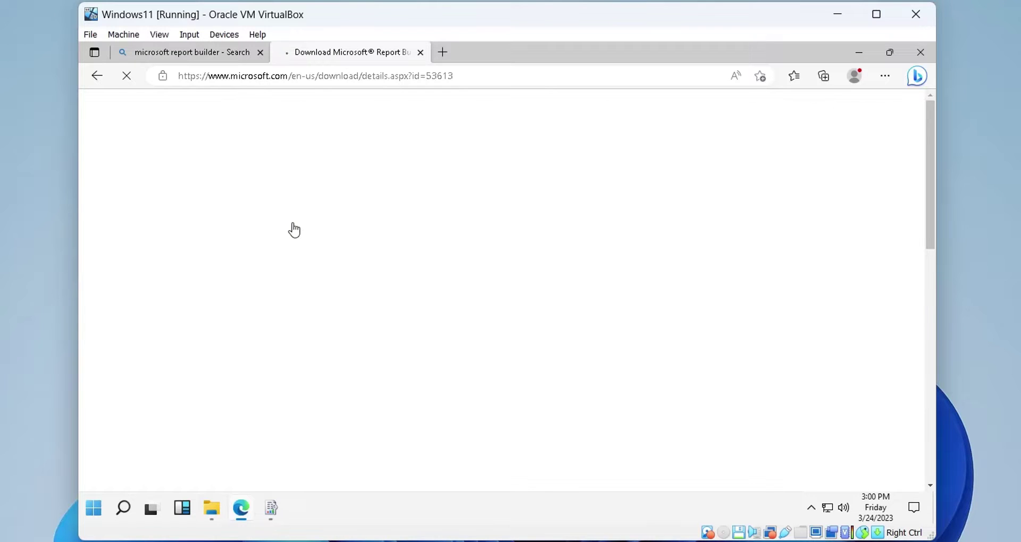
pyautogui.scroll(-4, 435, 344)
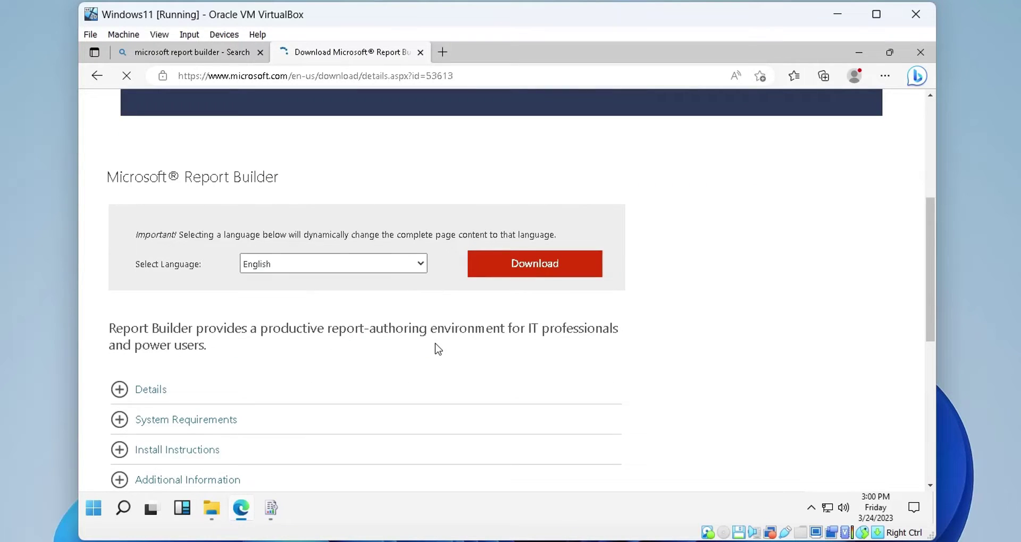
pyautogui.click(535, 266)
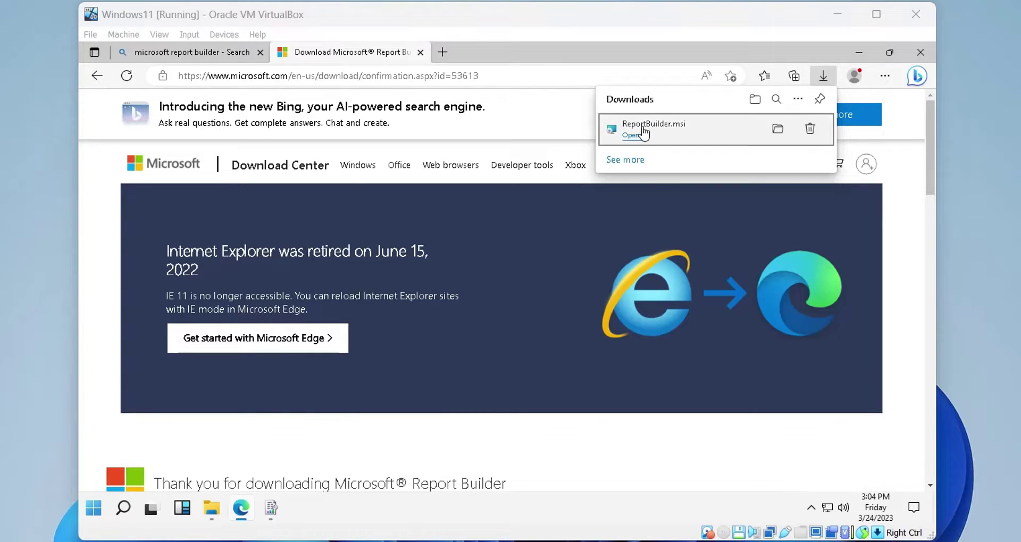
# Step: Launch the downloaded ReportBuilder.msi installer and bring its setup wizard to the front
pyautogui.click(641, 134)
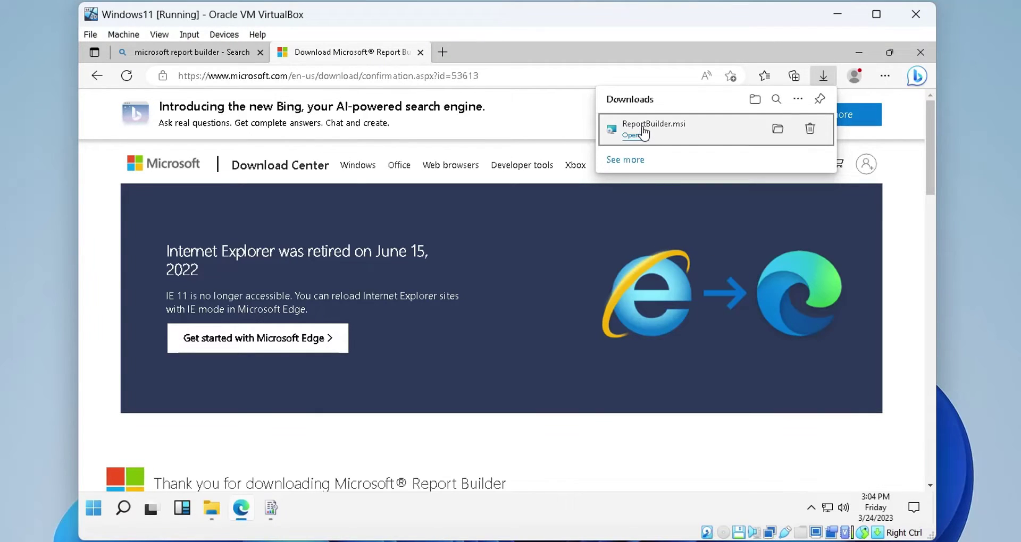
pyautogui.click(919, 56)
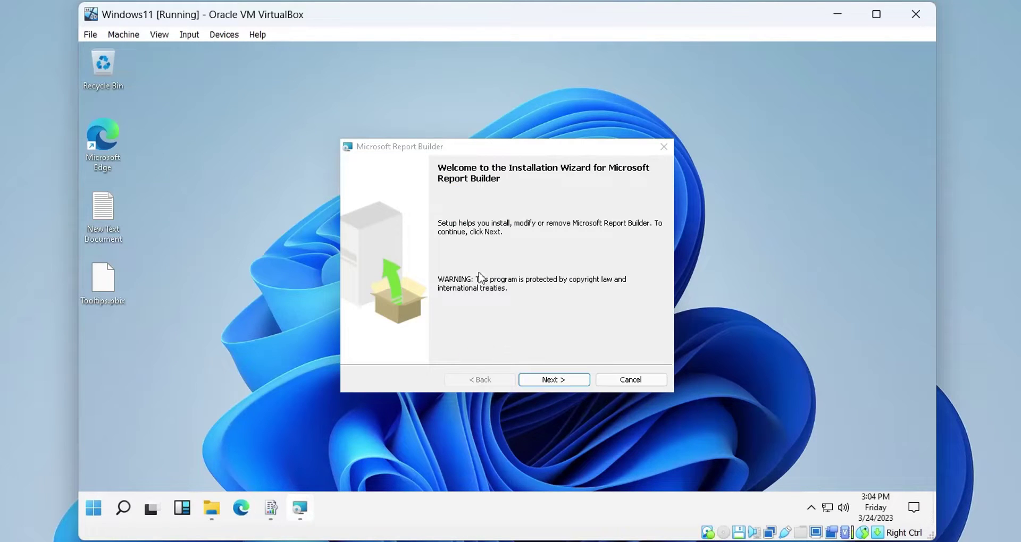
pyautogui.click(478, 275)
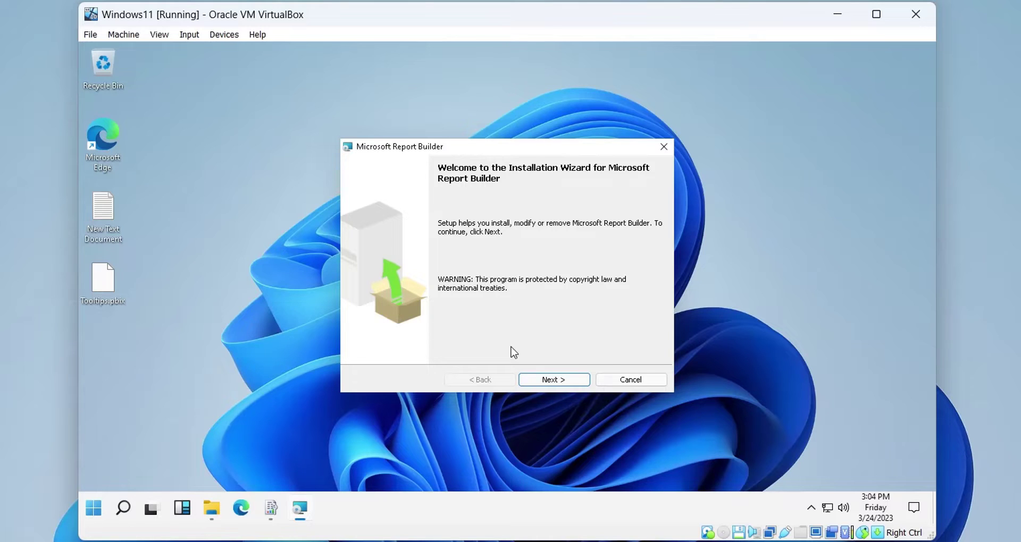
# Step: Accept the Report Builder license and keep the default features and installation path
pyautogui.click(545, 382)
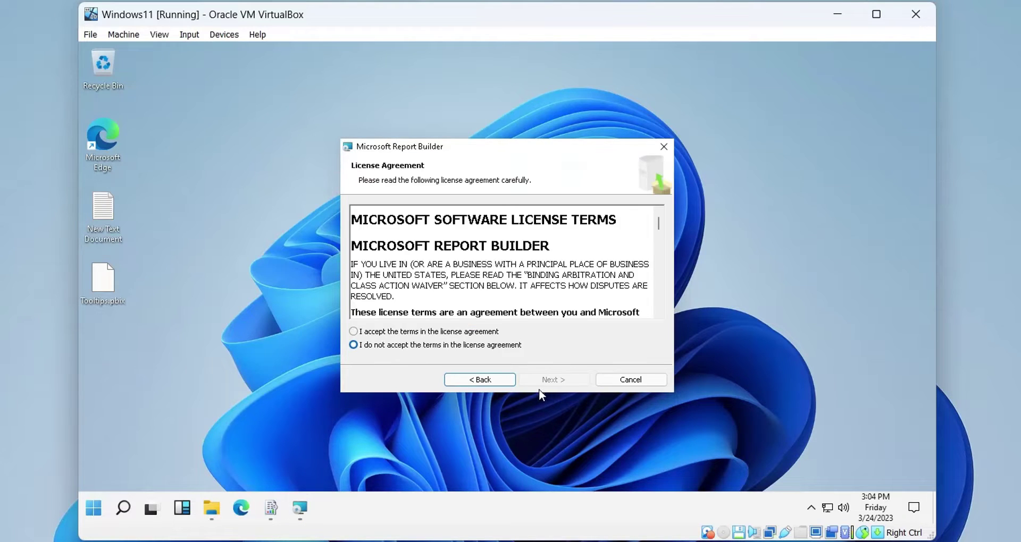
pyautogui.click(431, 333)
pyautogui.click(548, 381)
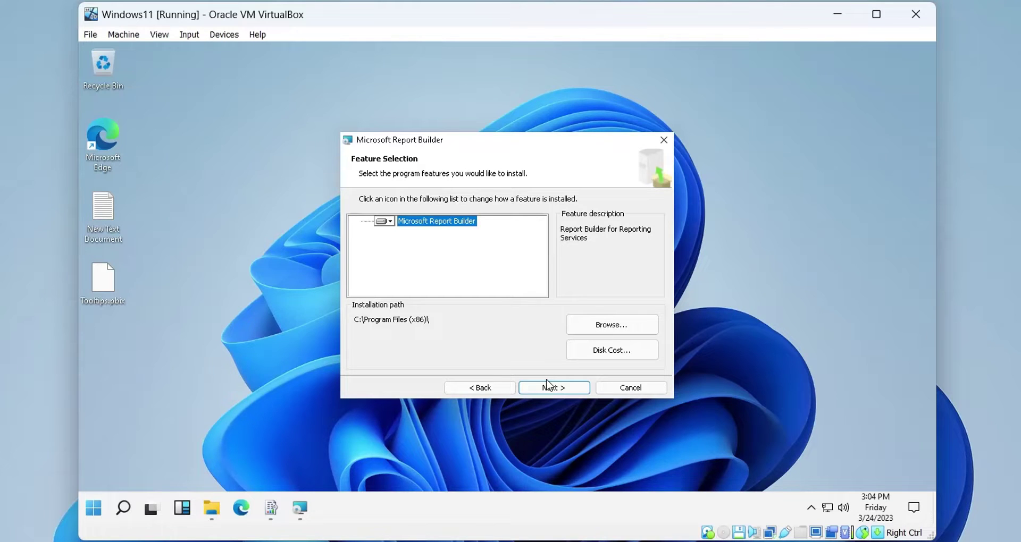
pyautogui.click(546, 383)
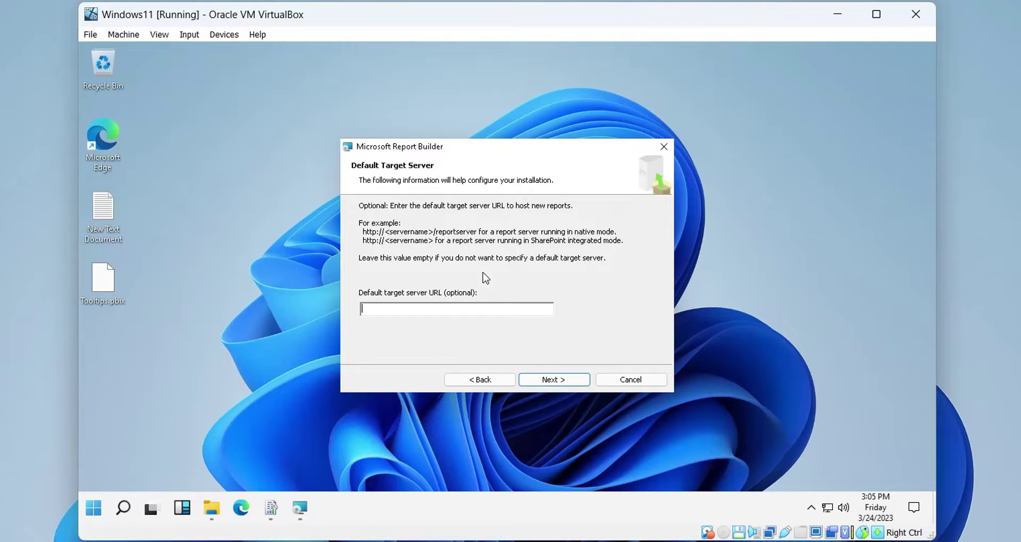
# Step: Leave the target server URL blank, install Report Builder with admin approval, and finish setup
pyautogui.click(549, 380)
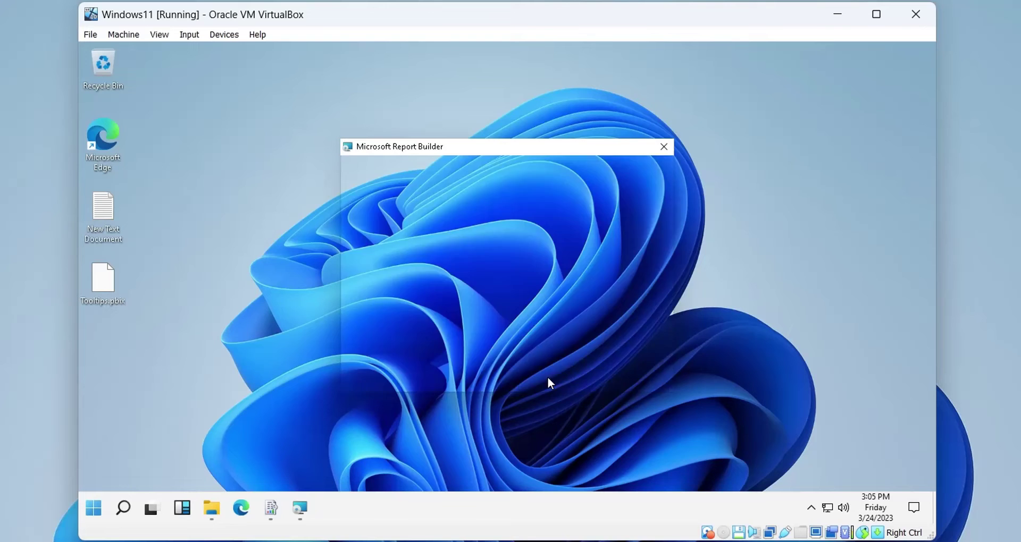
pyautogui.click(550, 380)
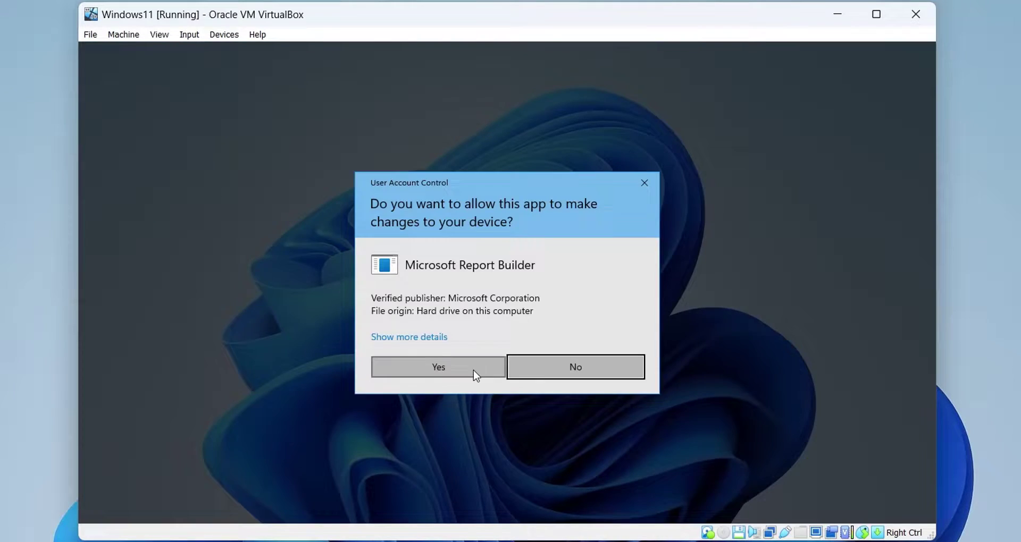
pyautogui.click(473, 374)
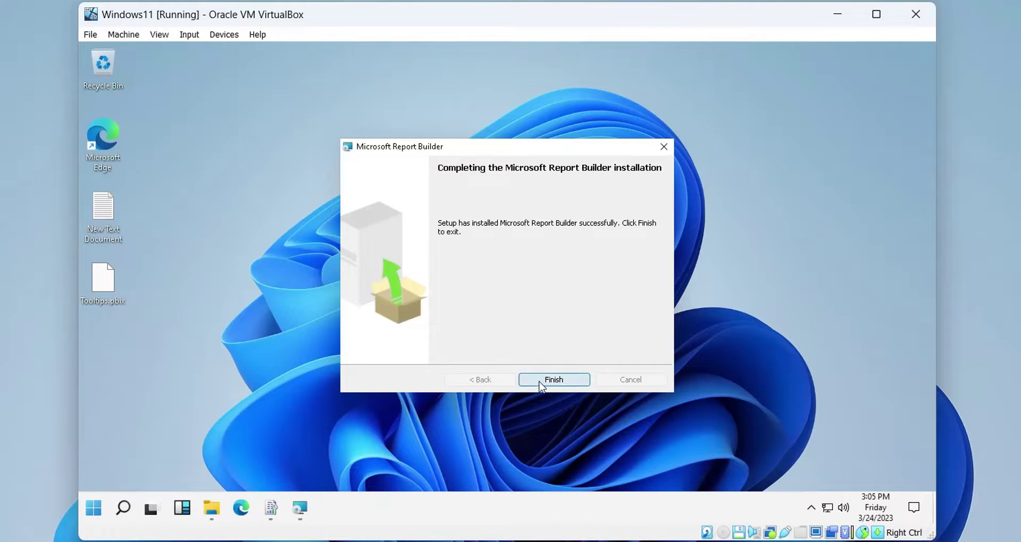
pyautogui.click(539, 379)
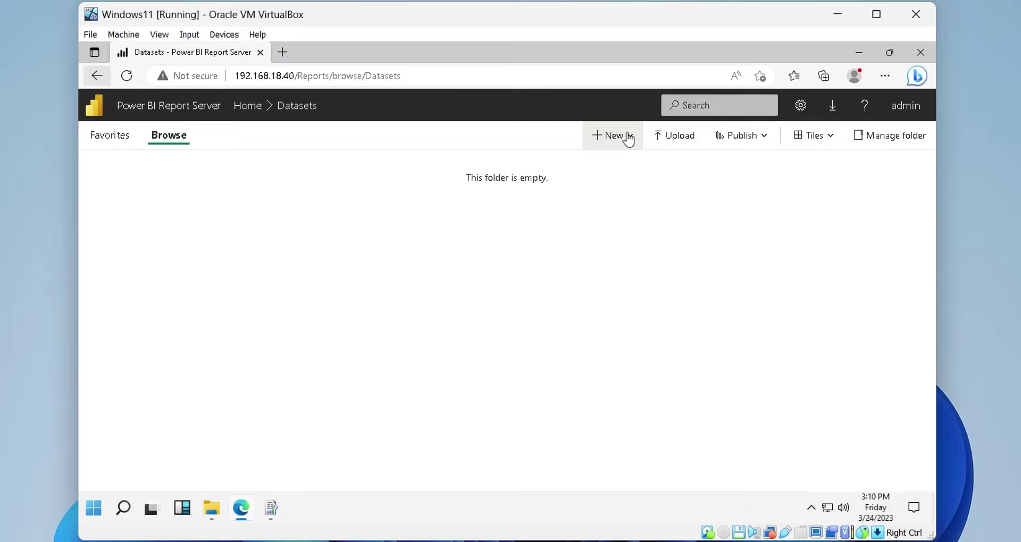
# Step: Start a new shared dataset, letting the site launch Report Builder and connect to the server
pyautogui.click(628, 139)
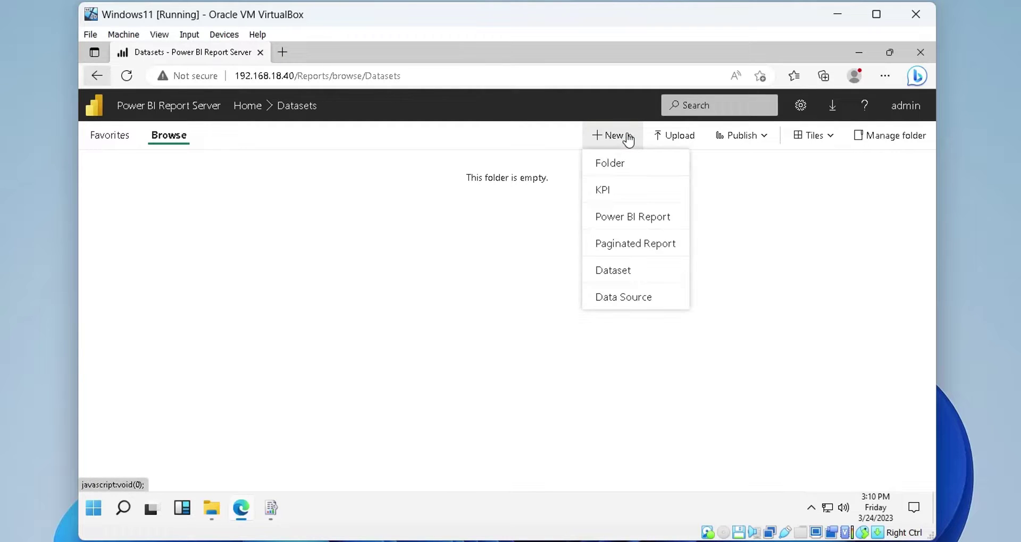
pyautogui.click(624, 273)
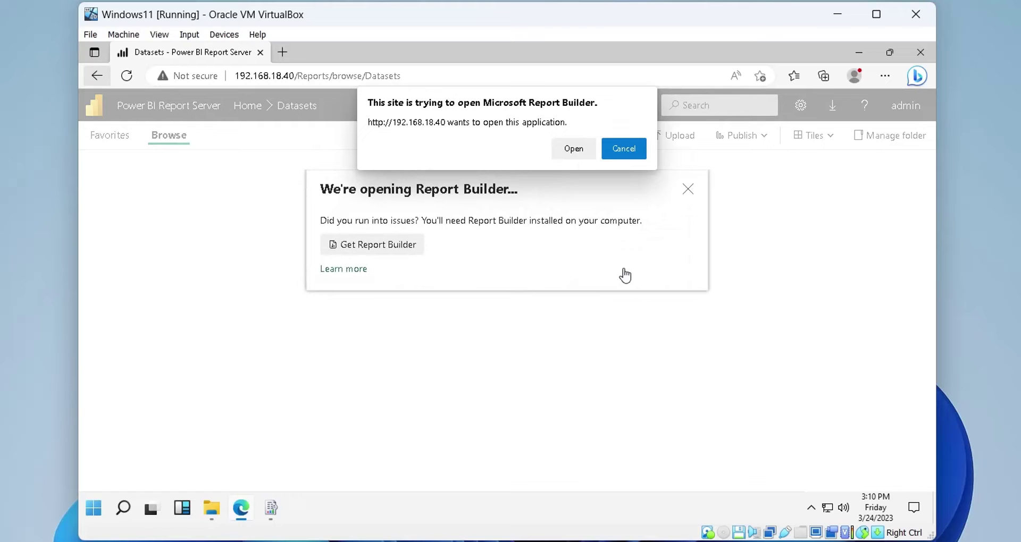
pyautogui.click(572, 149)
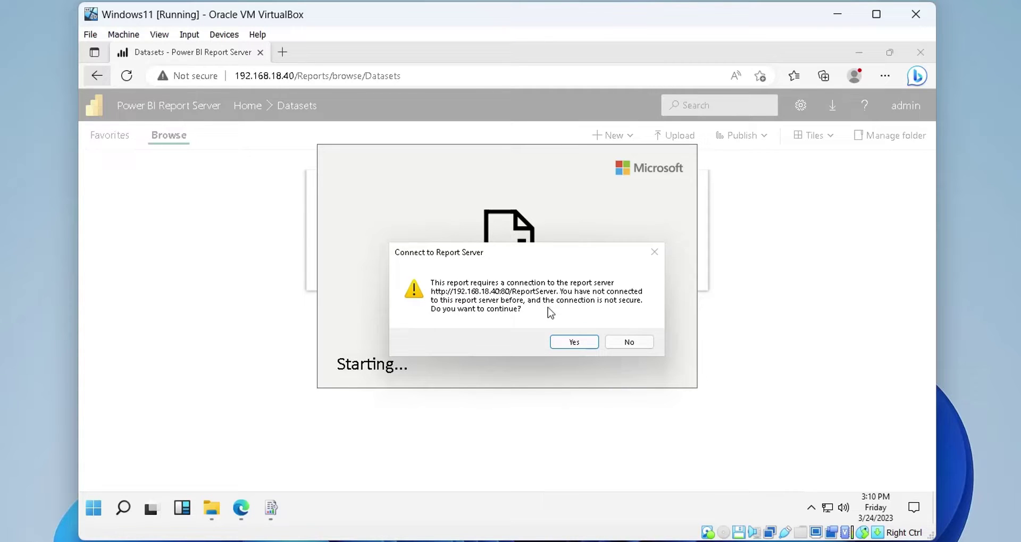
pyautogui.click(571, 343)
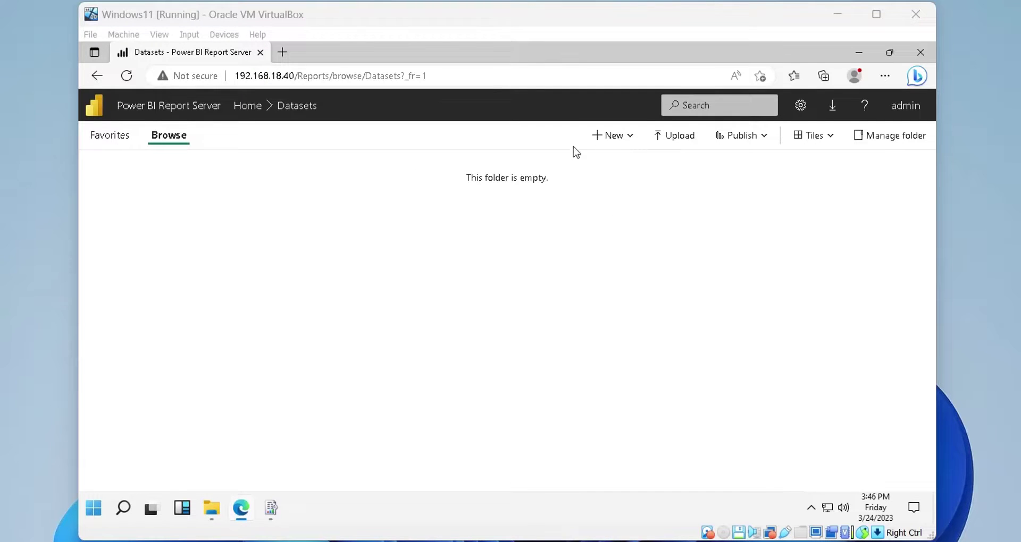
# Step: Start a new data source in the Datasets folder and name it Sales
pyautogui.click(611, 139)
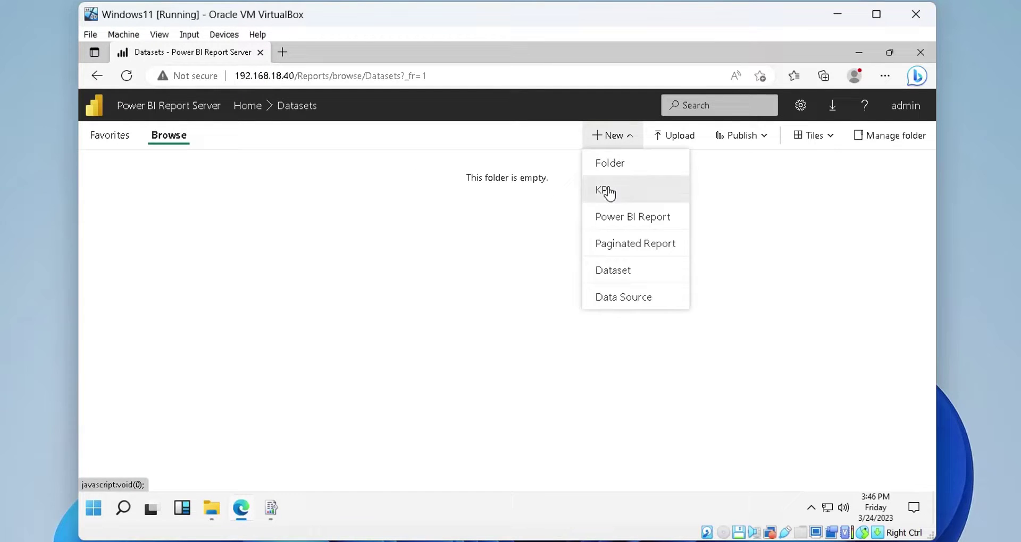
pyautogui.click(616, 298)
pyautogui.click(334, 194)
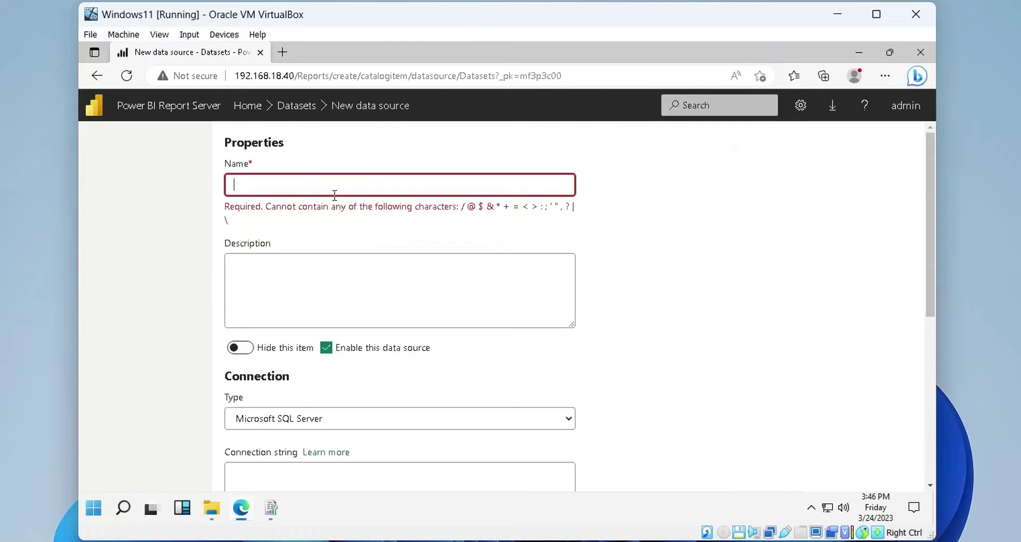
pyautogui.write('Sales')
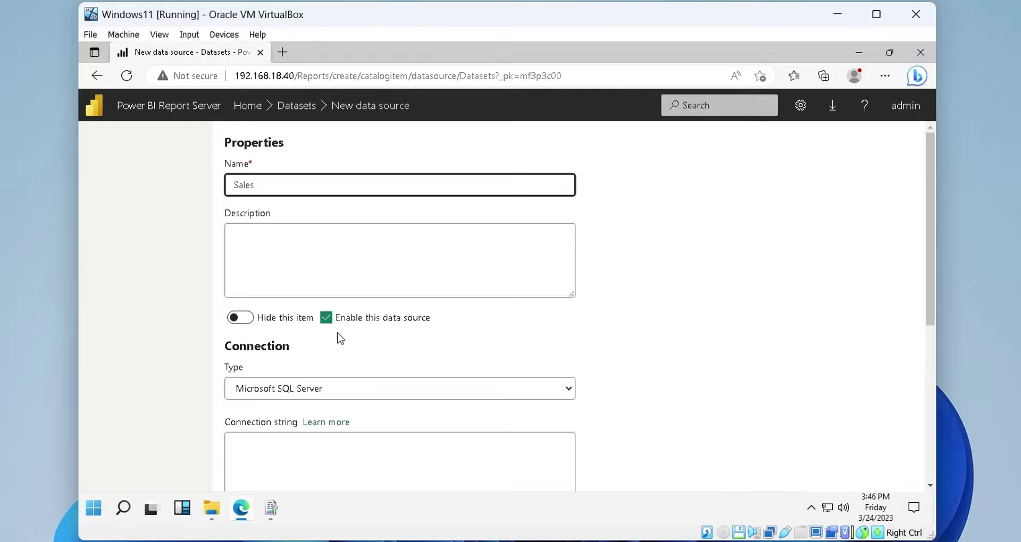
# Step: Set the connection type to Enter Data, test the connection, and create the data source
pyautogui.scroll(-2, 334, 339)
pyautogui.click(325, 285)
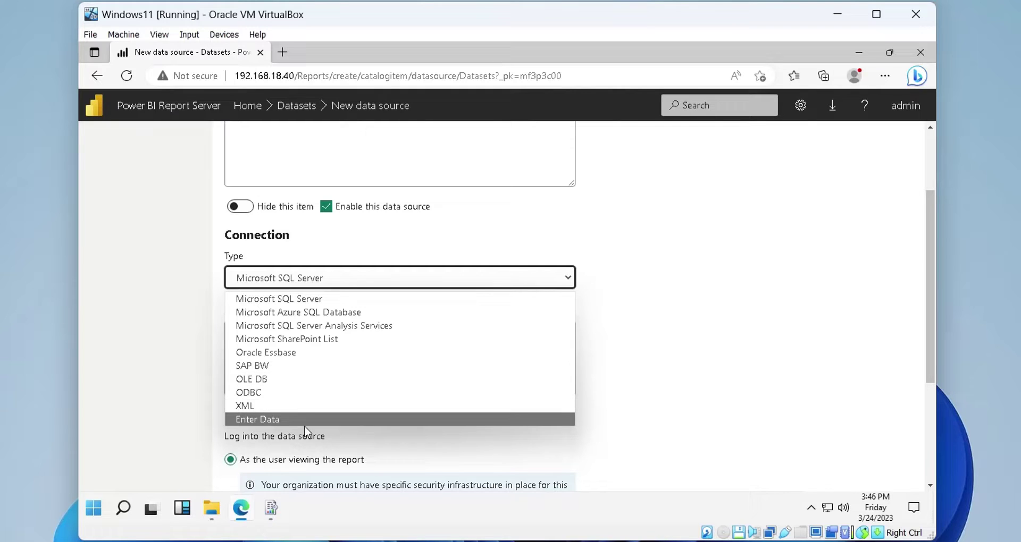
pyautogui.click(273, 420)
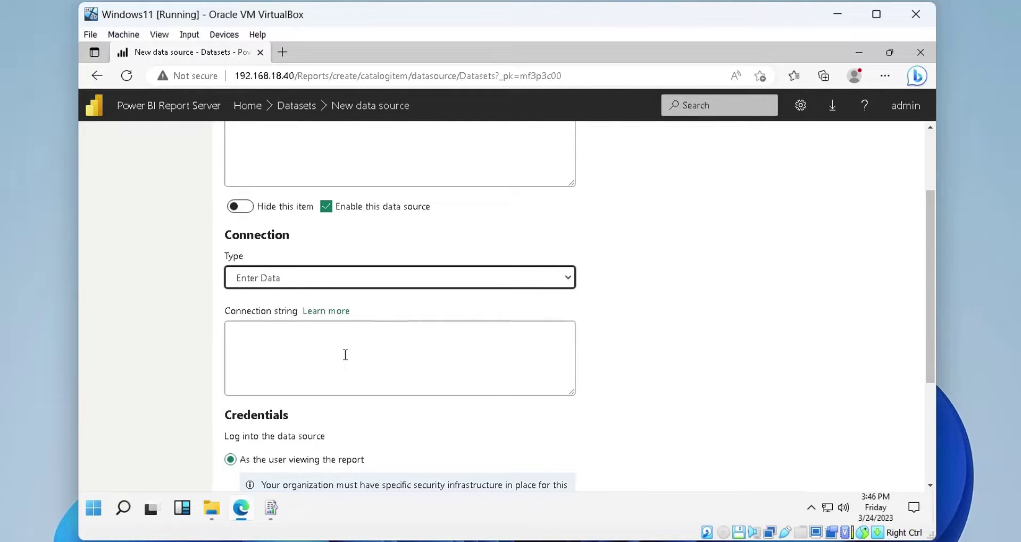
pyautogui.scroll(-2, 345, 355)
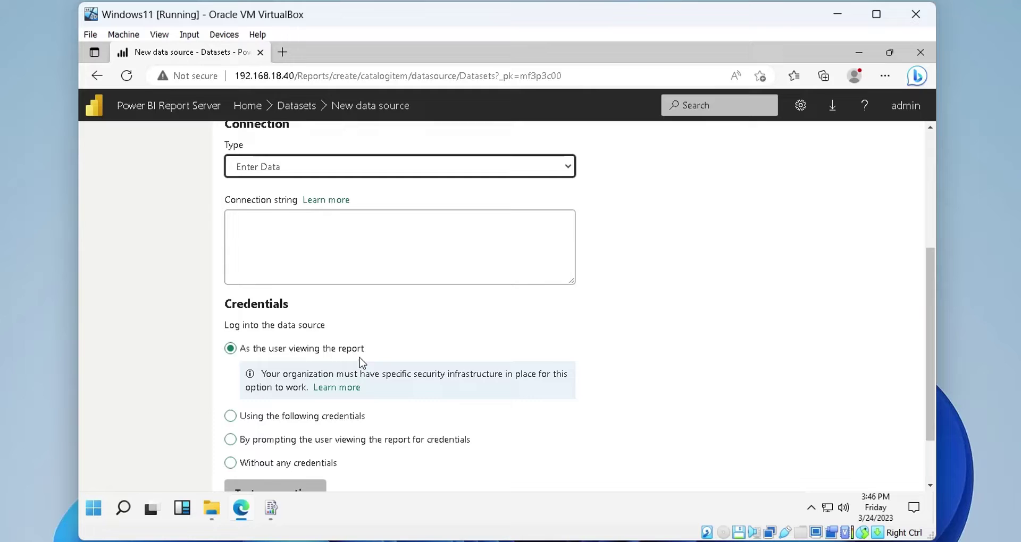
pyautogui.scroll(-1, 360, 357)
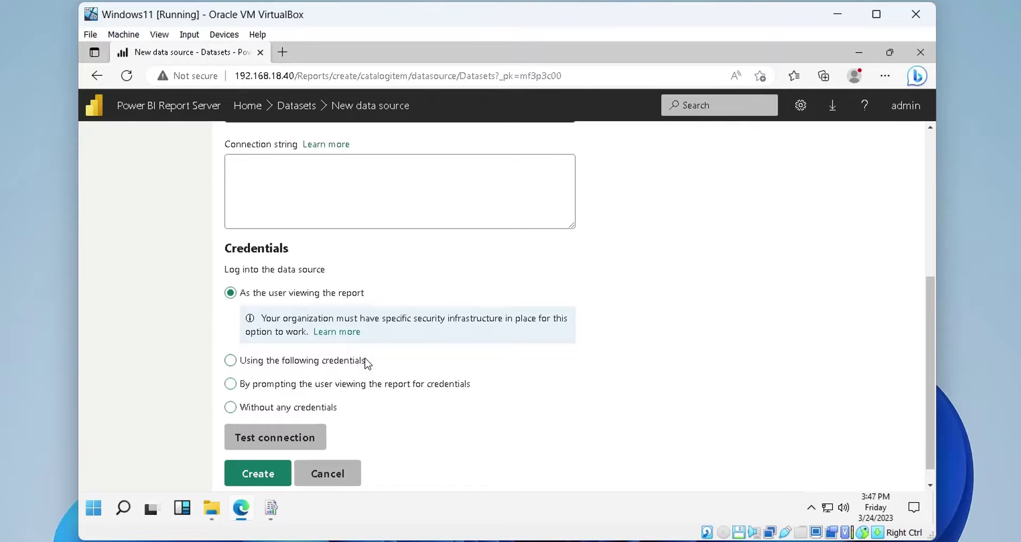
pyautogui.scroll(-1, 366, 362)
pyautogui.click(301, 420)
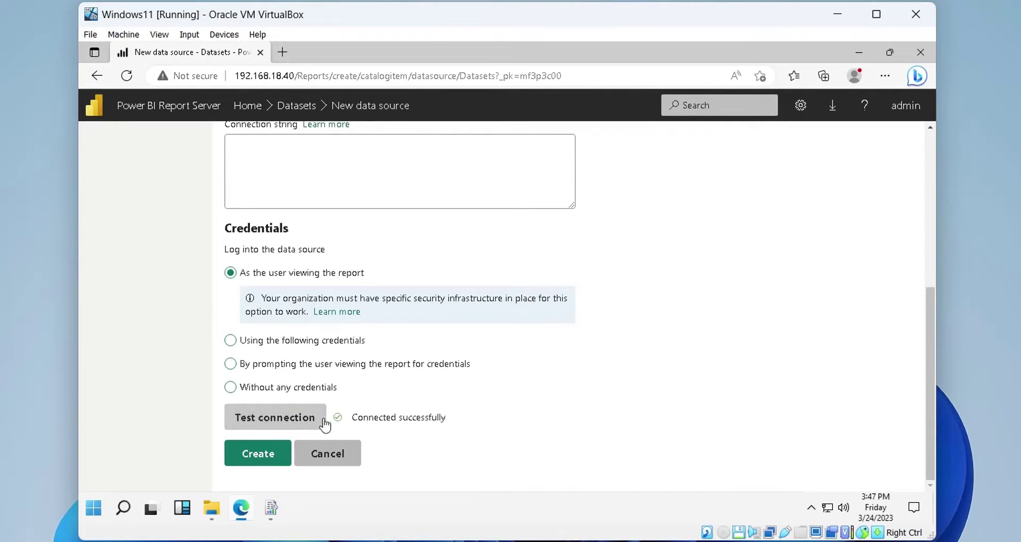
pyautogui.click(258, 454)
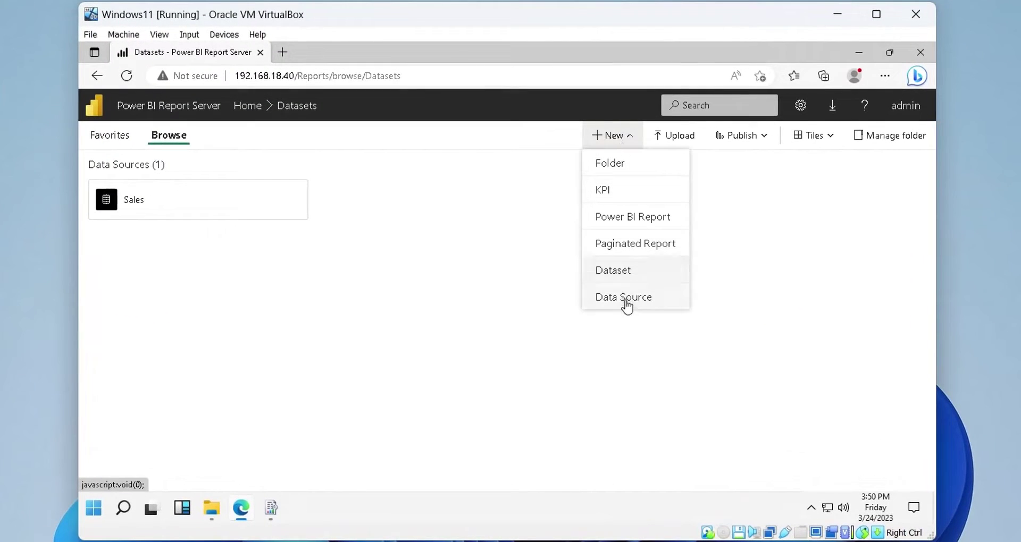
# Step: Create a new shared dataset on the Sales data source in Report Builder and select its first cell
pyautogui.click(628, 270)
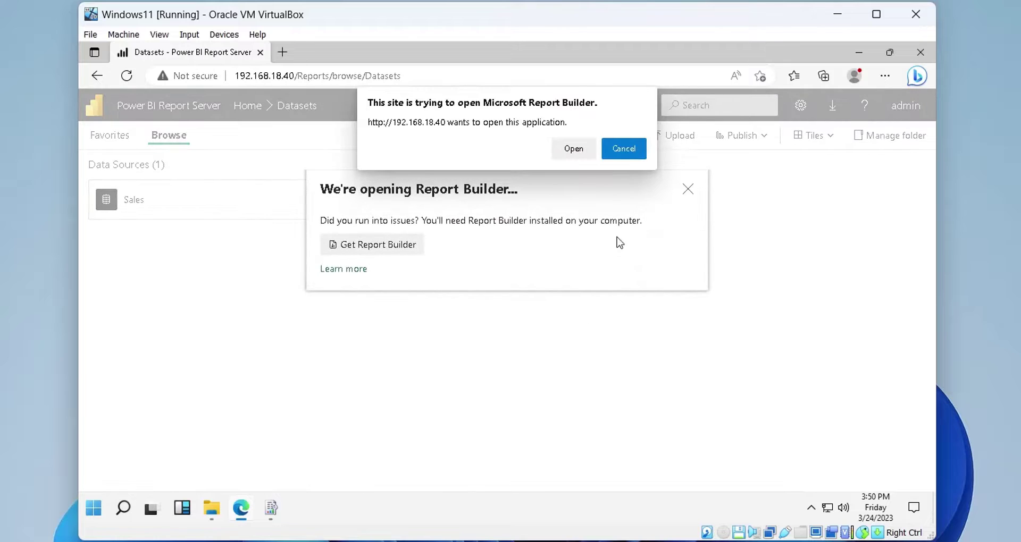
pyautogui.click(573, 149)
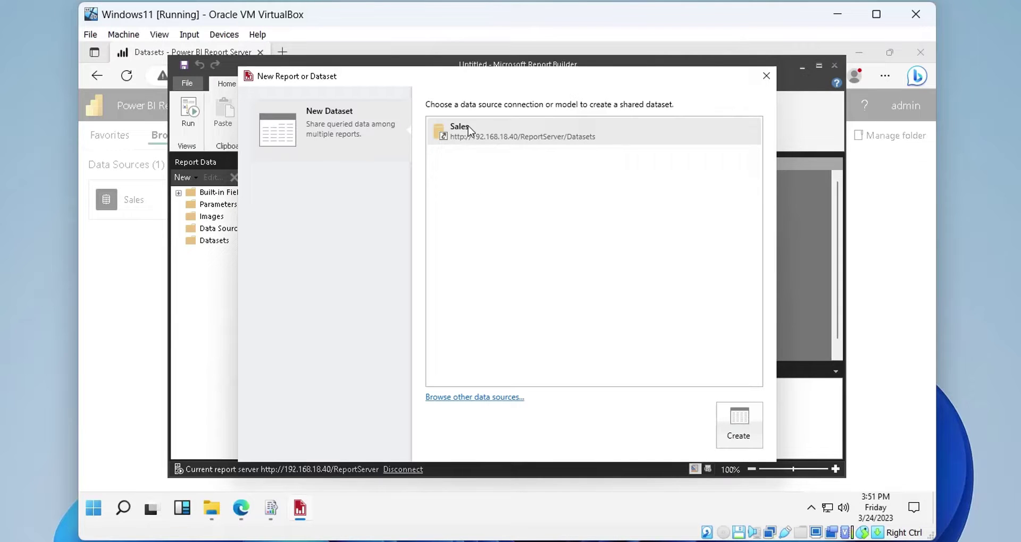
pyautogui.click(744, 429)
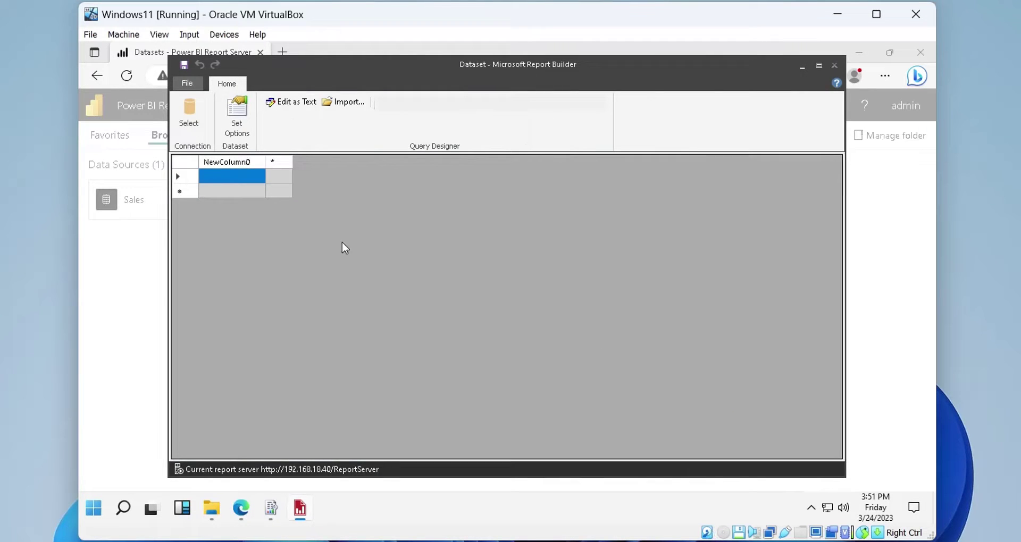
pyautogui.click(257, 177)
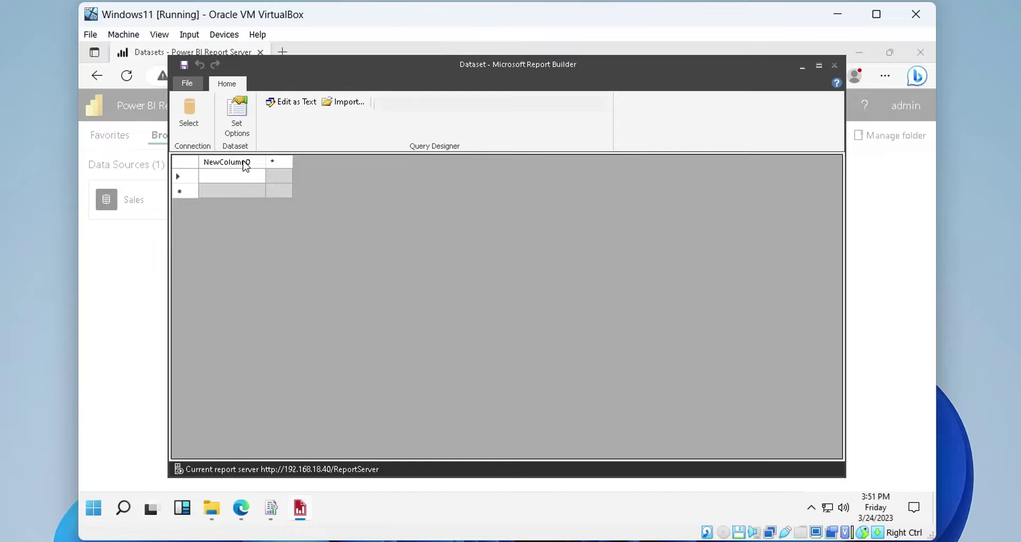
# Step: Rename the first column to Products and enter rows Computers, Laptops and Accessories
pyautogui.click(247, 171)
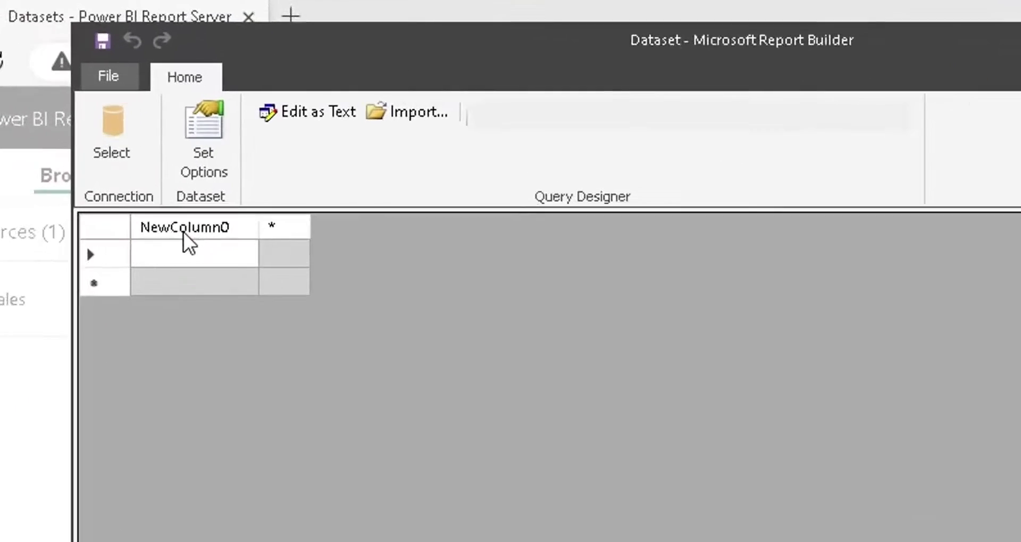
pyautogui.click(226, 164)
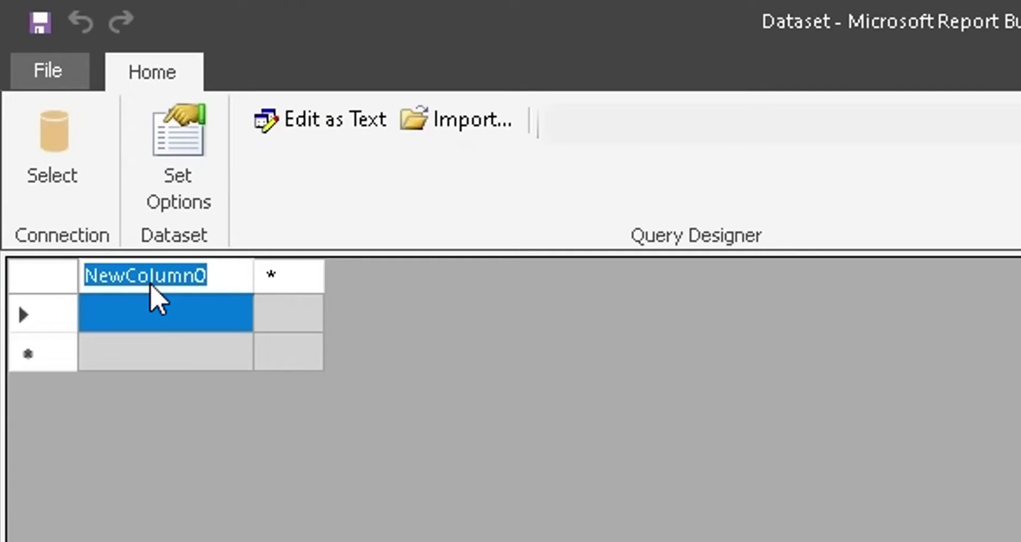
pyautogui.write('Produ')
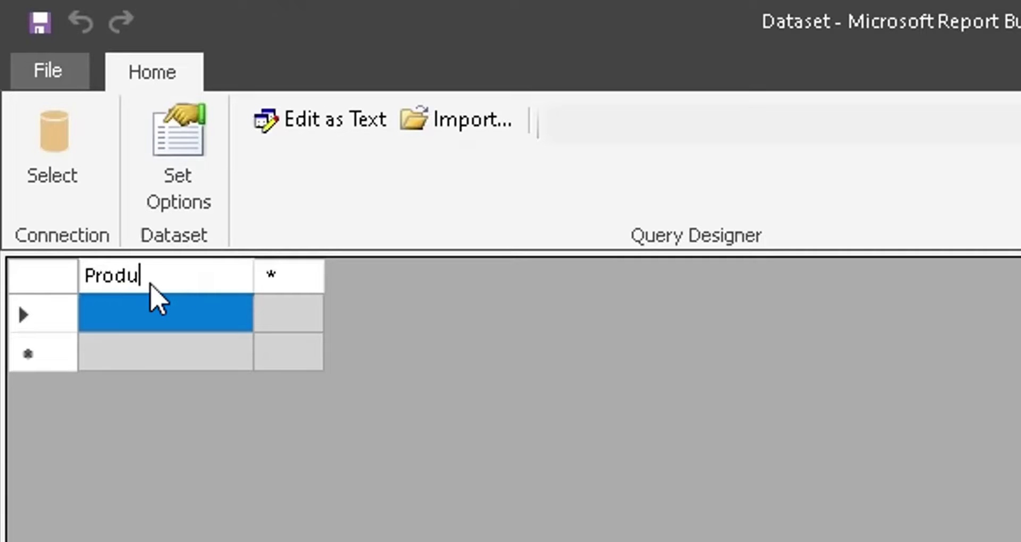
pyautogui.write('cts')
pyautogui.press('Return')
pyautogui.click(139, 314)
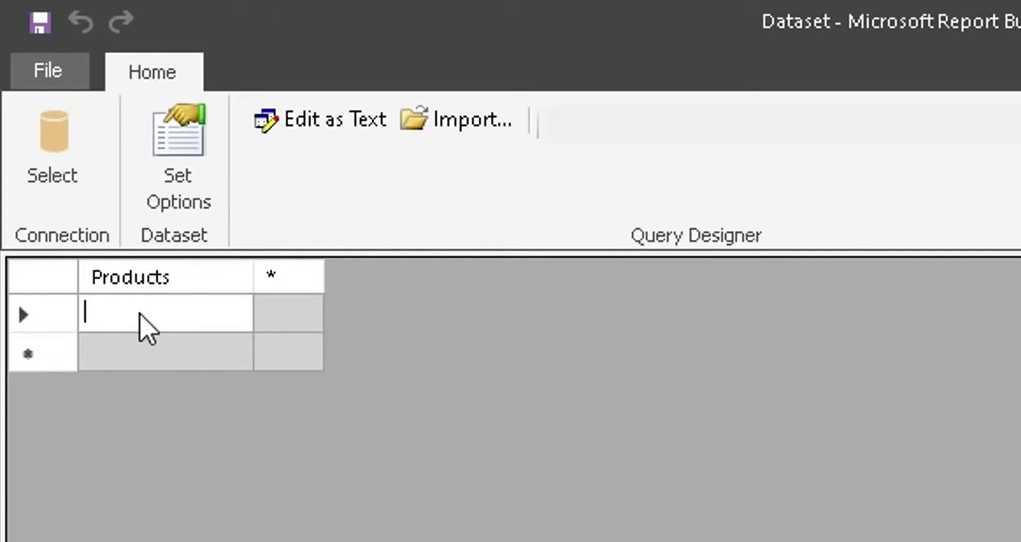
pyautogui.write('Computers')
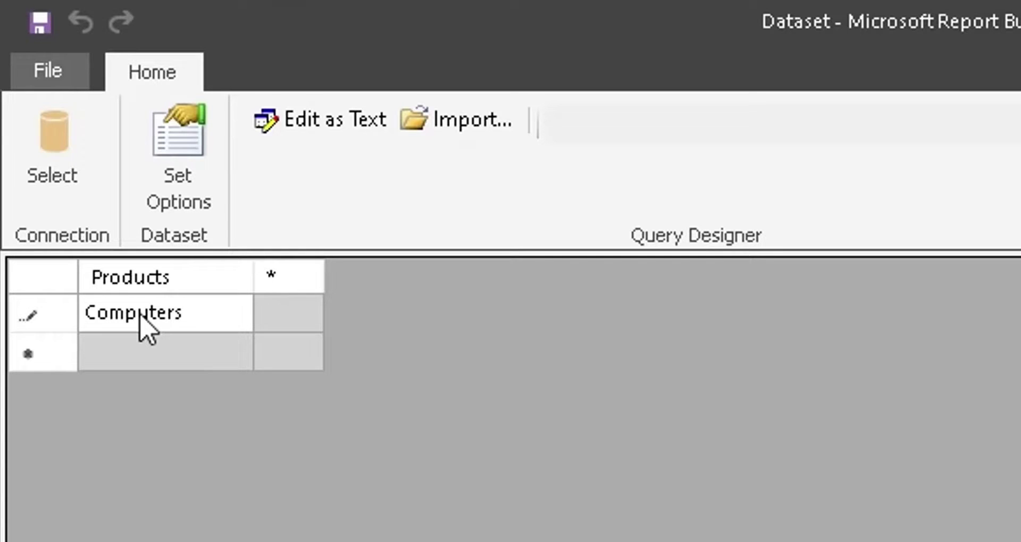
pyautogui.press('Return')
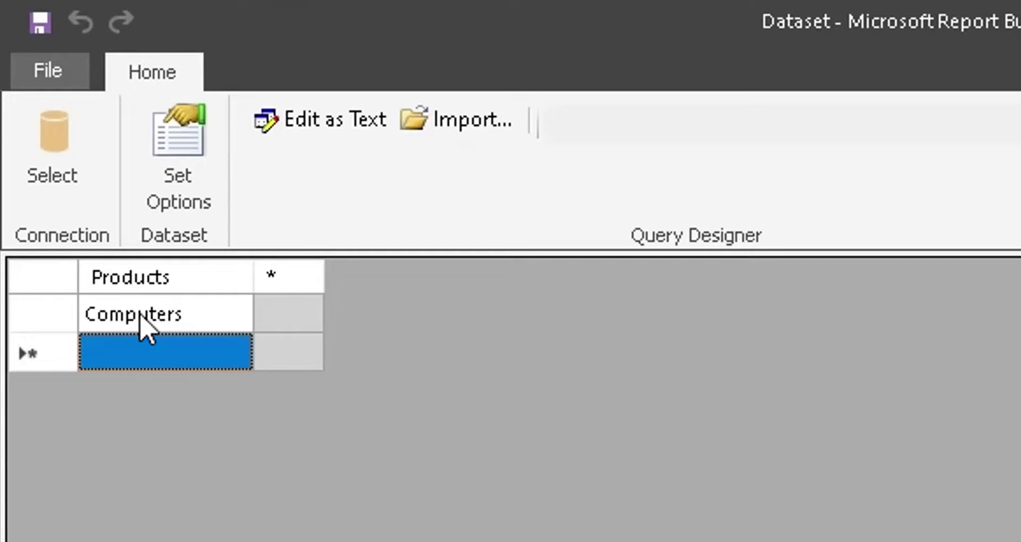
pyautogui.write('Laptops')
pyautogui.press('Tab')
pyautogui.press('Tab')
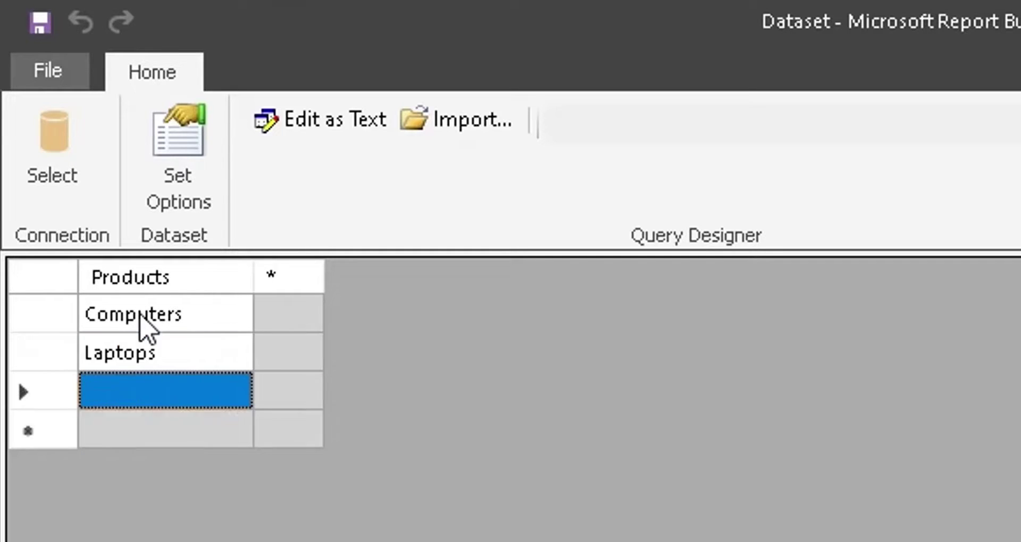
pyautogui.write('Access')
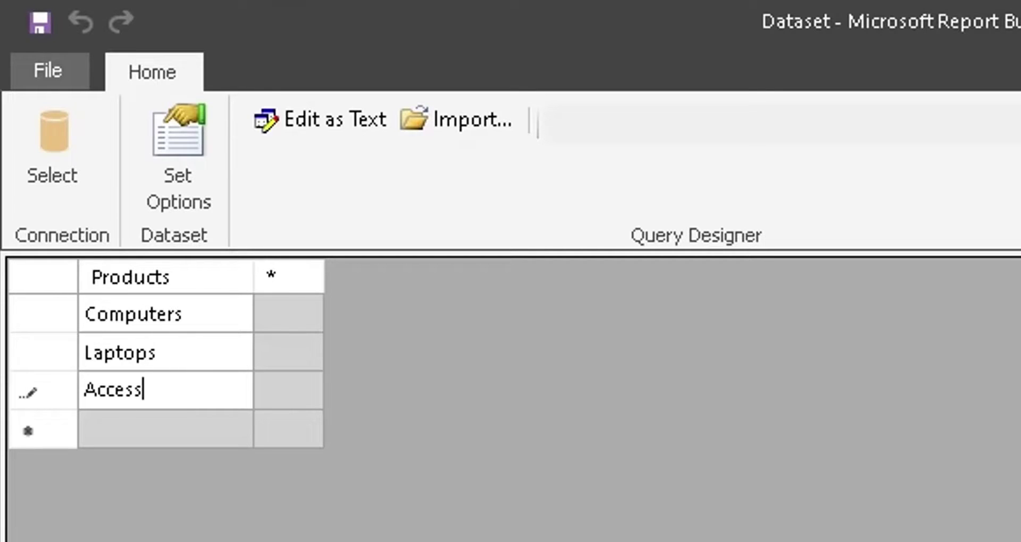
pyautogui.write('ories')
pyautogui.press('Tab')
# Step: Add a Target column with values 800, 450 and 250
pyautogui.click(282, 277)
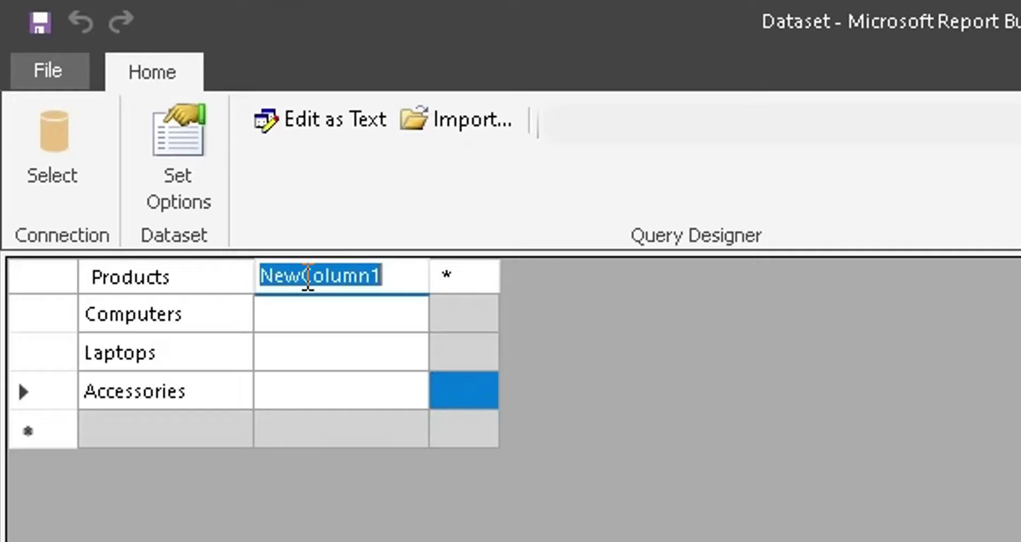
pyautogui.write('Target')
pyautogui.click(365, 321)
pyautogui.write('800')
pyautogui.click(321, 350)
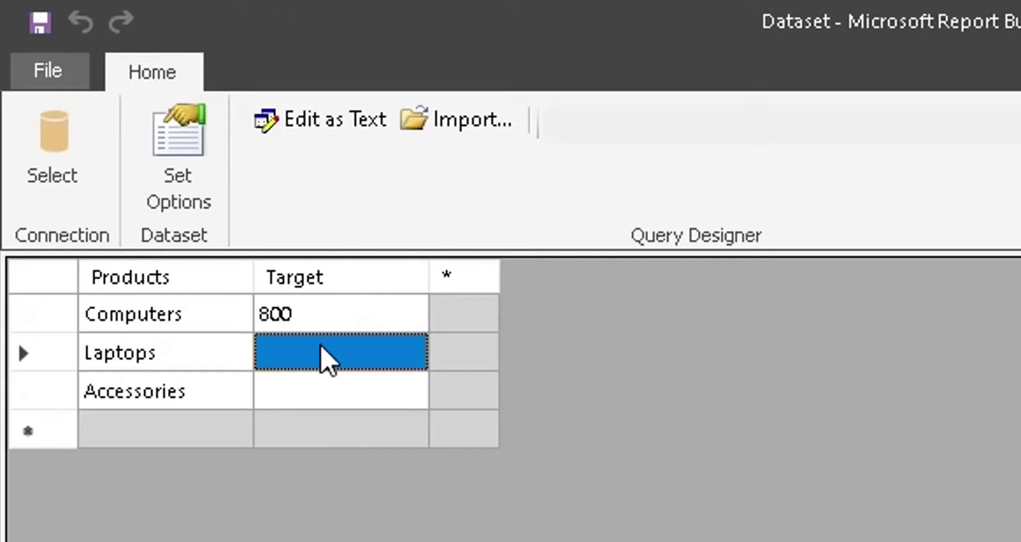
pyautogui.click(320, 346)
pyautogui.write('450')
pyautogui.click(297, 400)
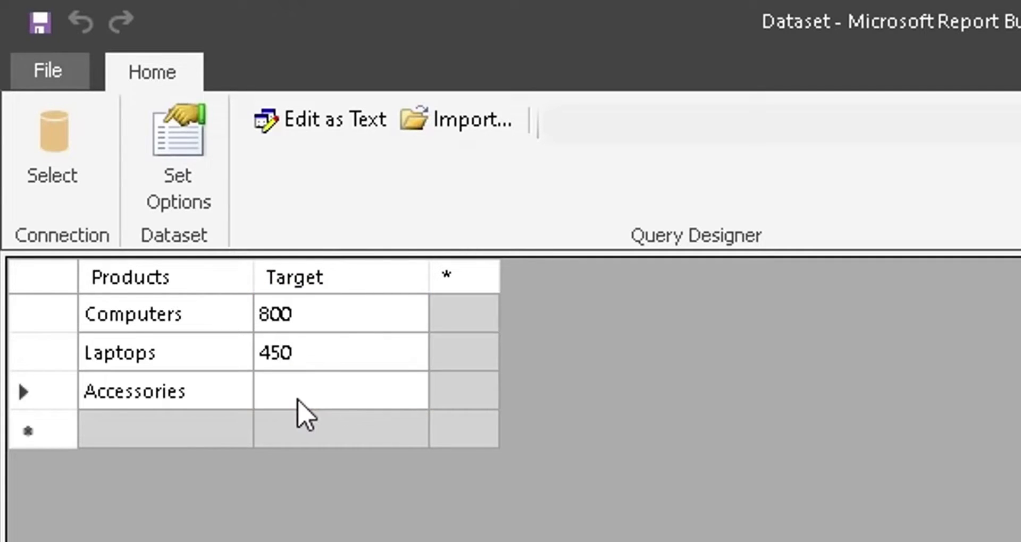
pyautogui.write('250')
# Step: Fill the third column NewColumn2 with 855 for Computers and 420 for Laptops
pyautogui.click(440, 321)
pyautogui.write('855')
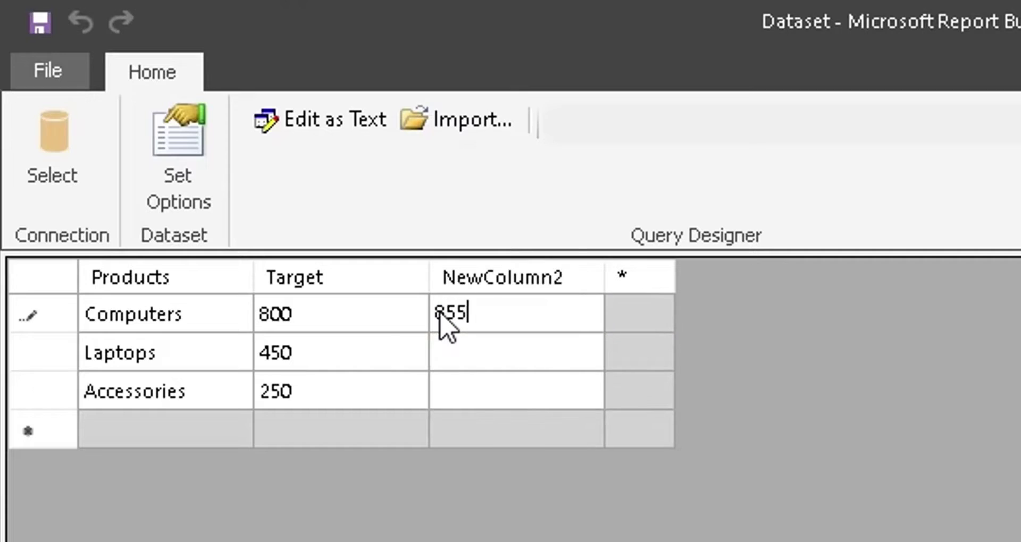
pyautogui.click(476, 355)
pyautogui.write('420')
pyautogui.click(481, 396)
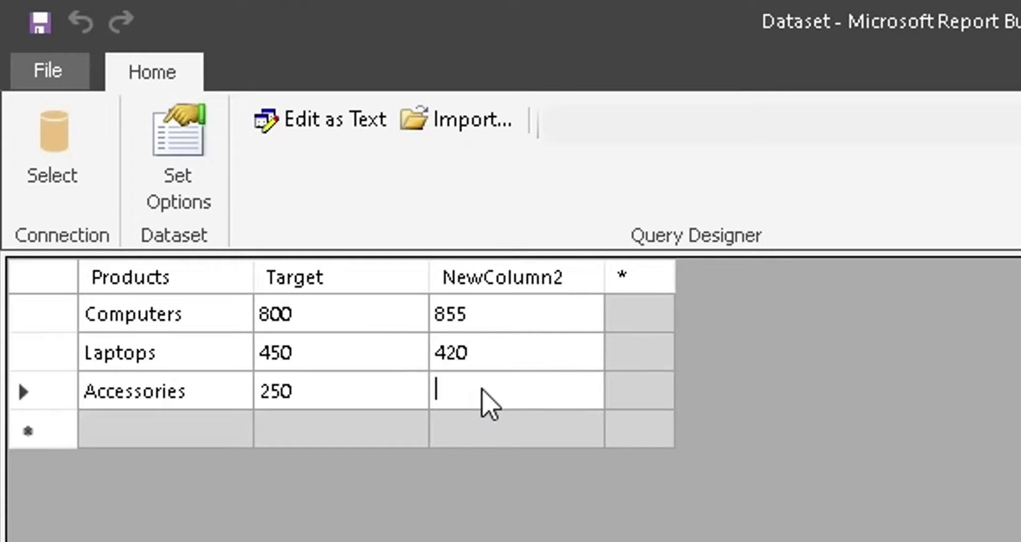
# Step: Save the dataset as Sales_ds.rsd in the report server's Datasets folder
pyautogui.write('315')
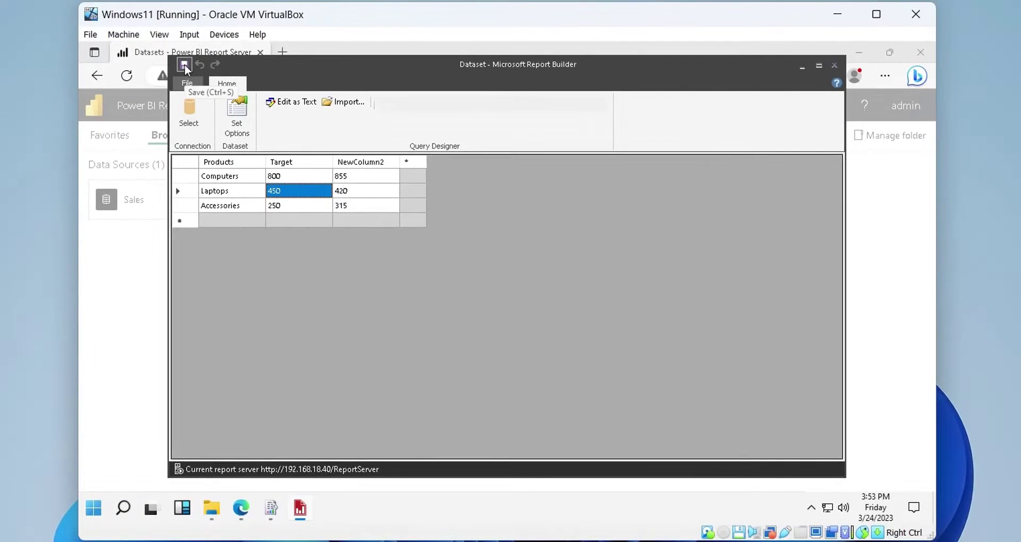
pyautogui.click(173, 61)
pyautogui.write('Sales')
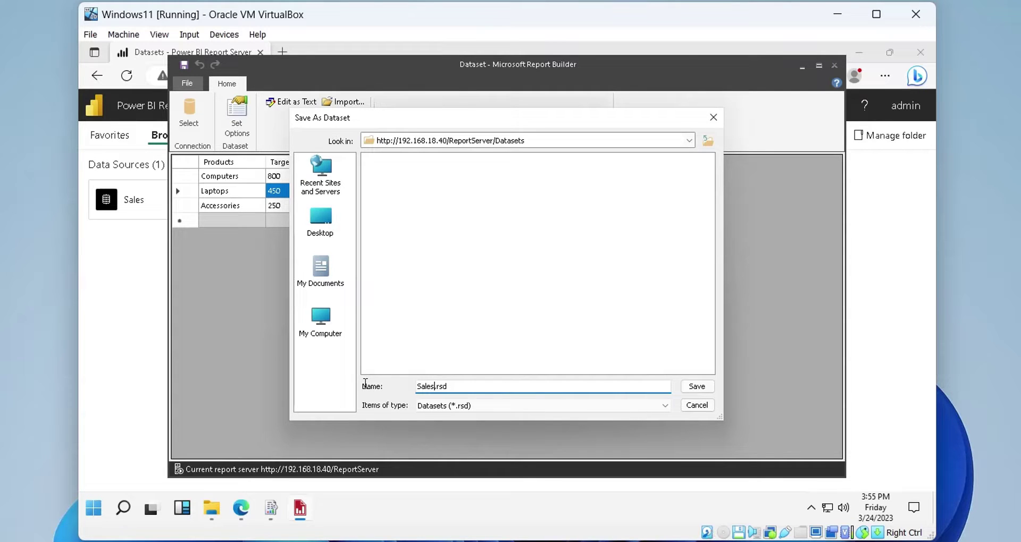
pyautogui.write('_ds')
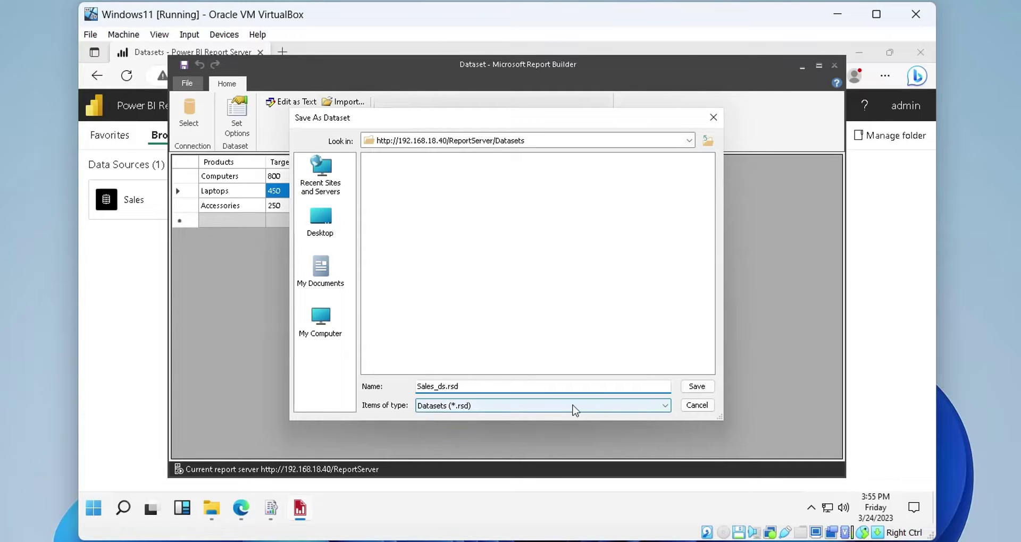
pyautogui.click(696, 387)
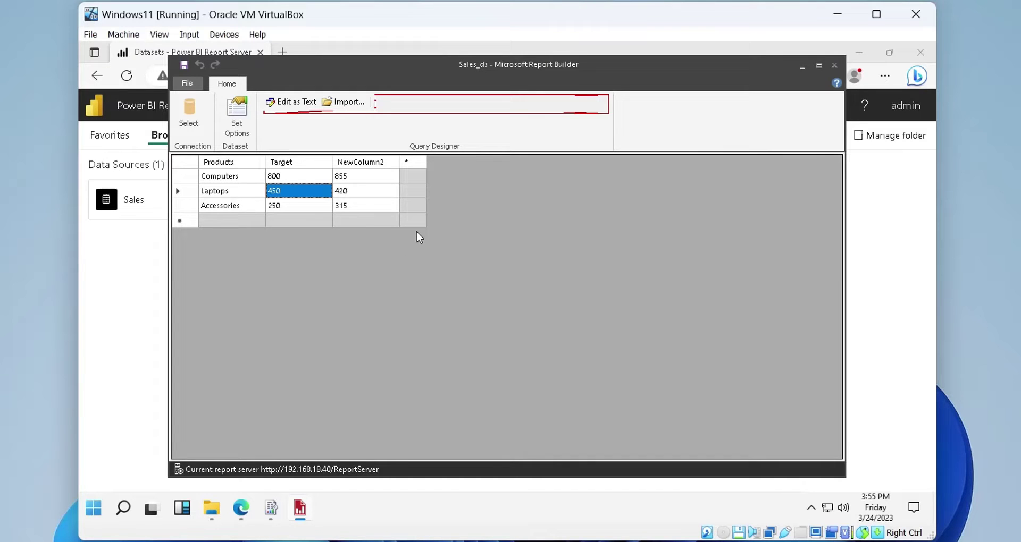
# Step: Refresh the server's Datasets page so Sales_ds appears beside Sales, then close Report Builder
pyautogui.click(802, 68)
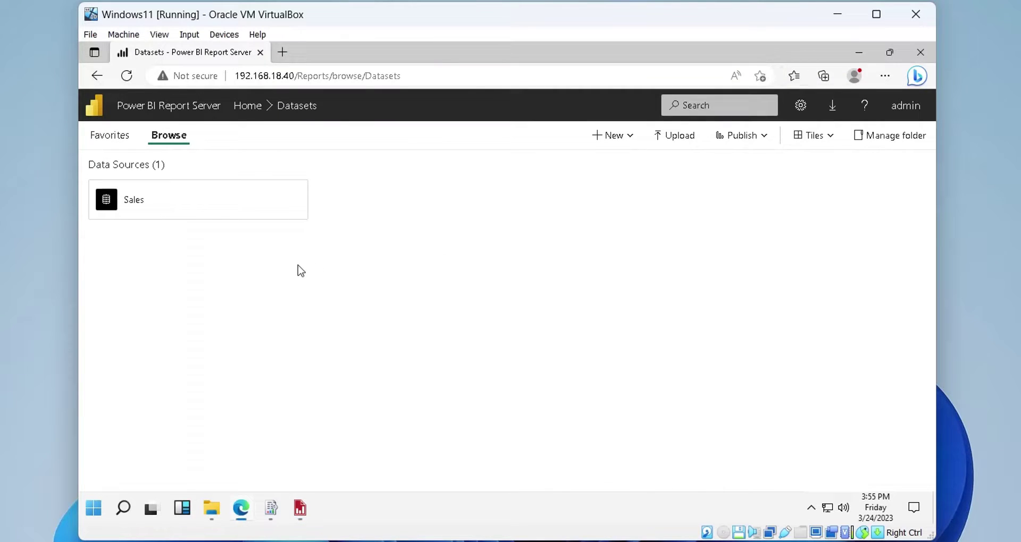
pyautogui.click(128, 76)
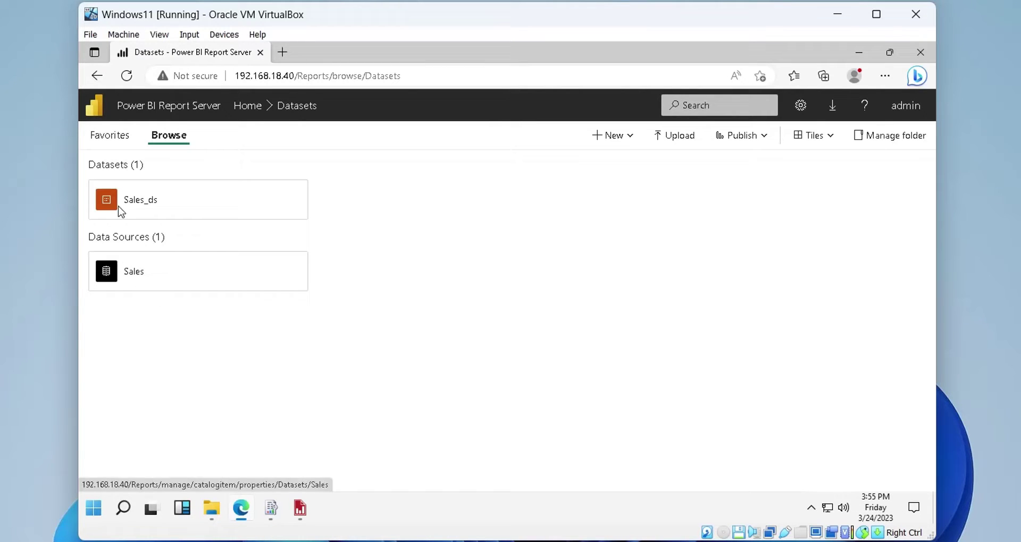
pyautogui.click(300, 508)
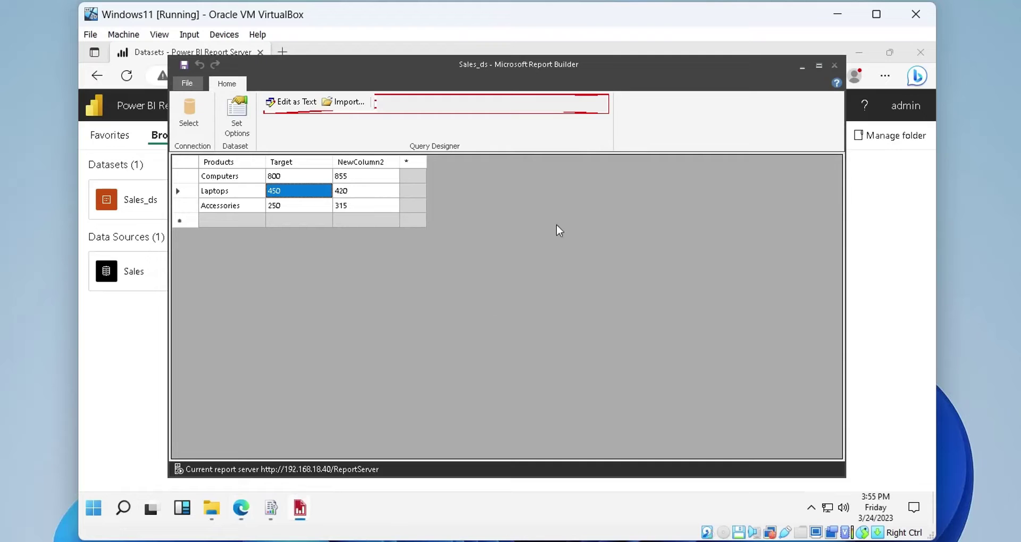
pyautogui.click(837, 65)
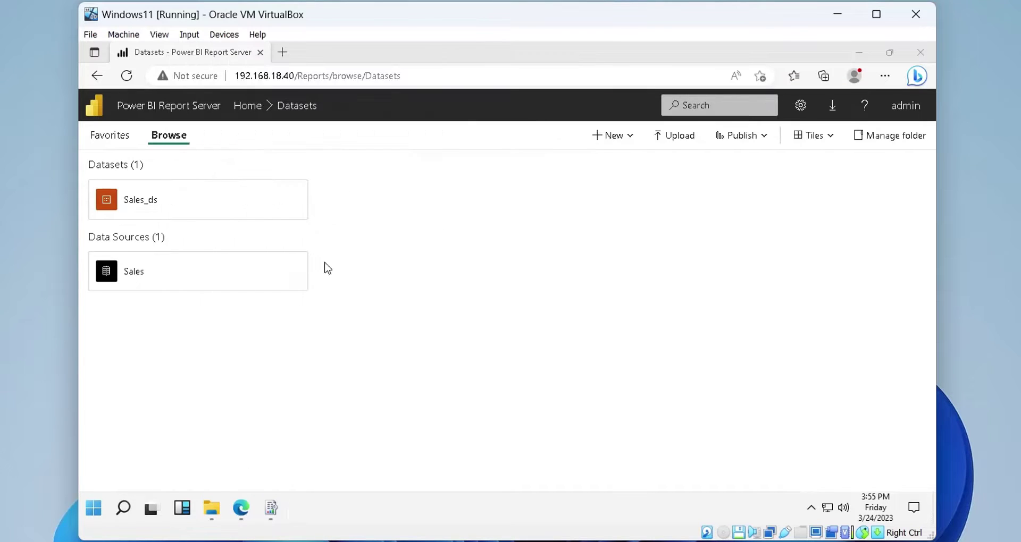
# Step: Load the Sales_ds Data Preview showing Computers, Laptops and Accessories with Target and NewColumn2 values
pyautogui.click(178, 200)
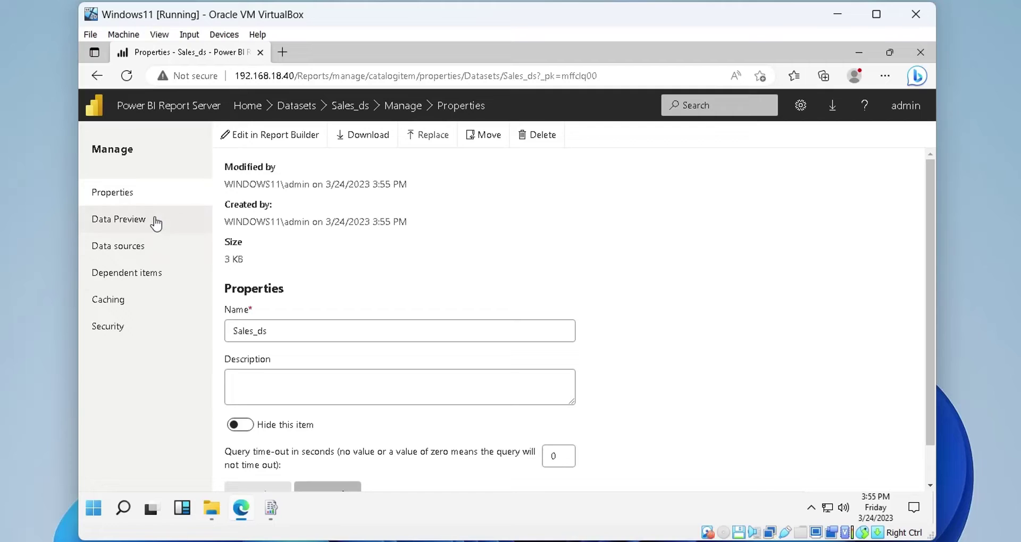
pyautogui.click(156, 223)
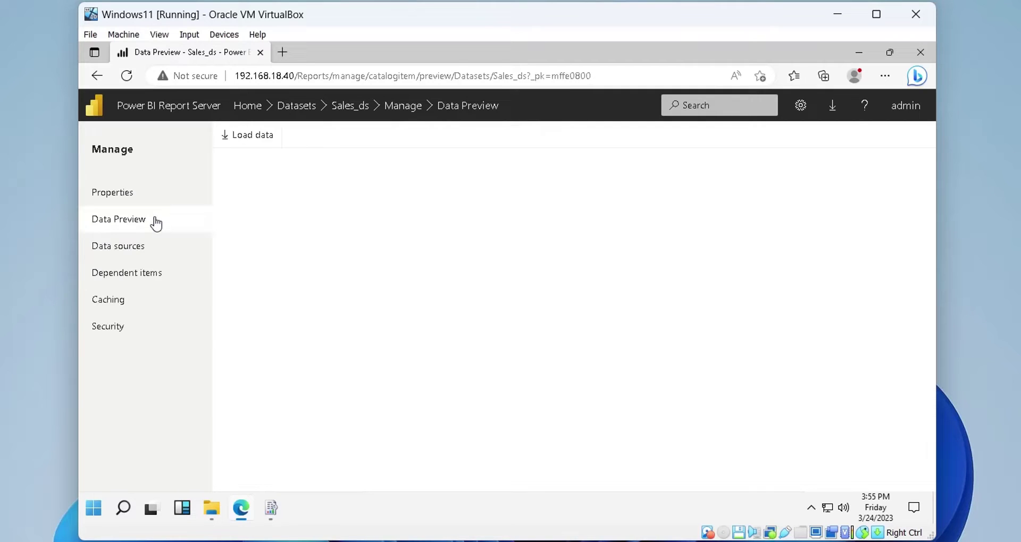
pyautogui.click(256, 138)
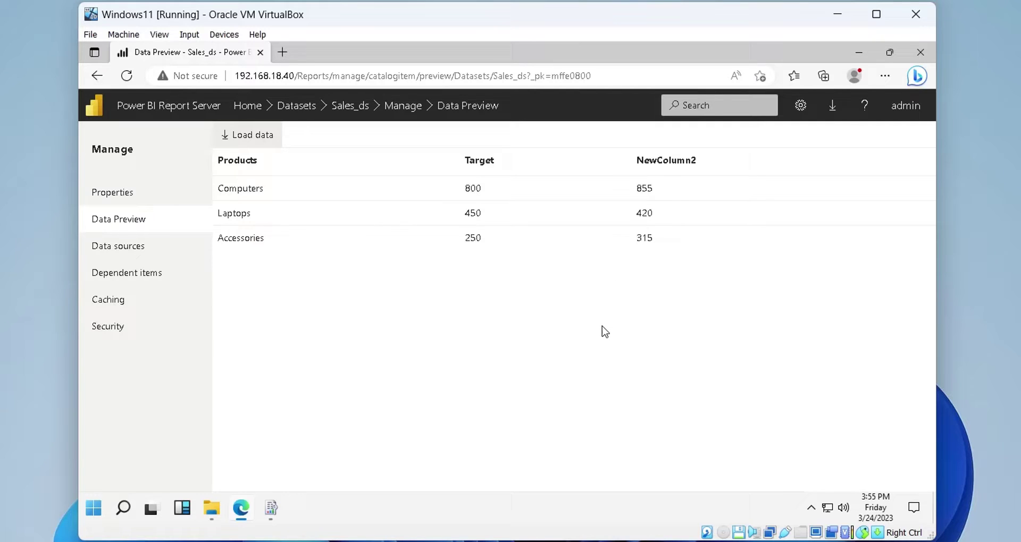
pyautogui.doubleClick(666, 160)
pyautogui.click(629, 266)
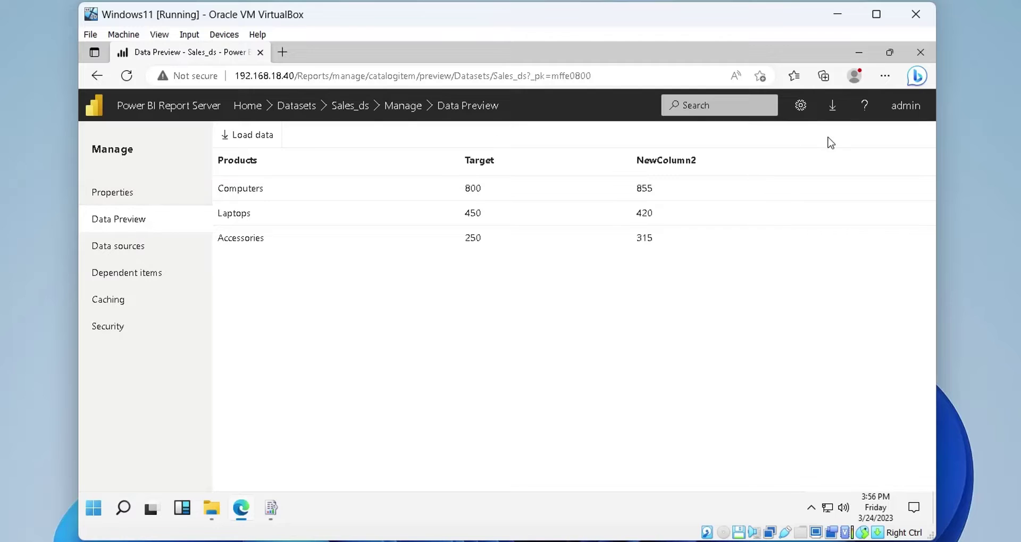
# Step: Return to the Datasets folder and open Sales_ds for editing in Report Builder
pyautogui.click(296, 106)
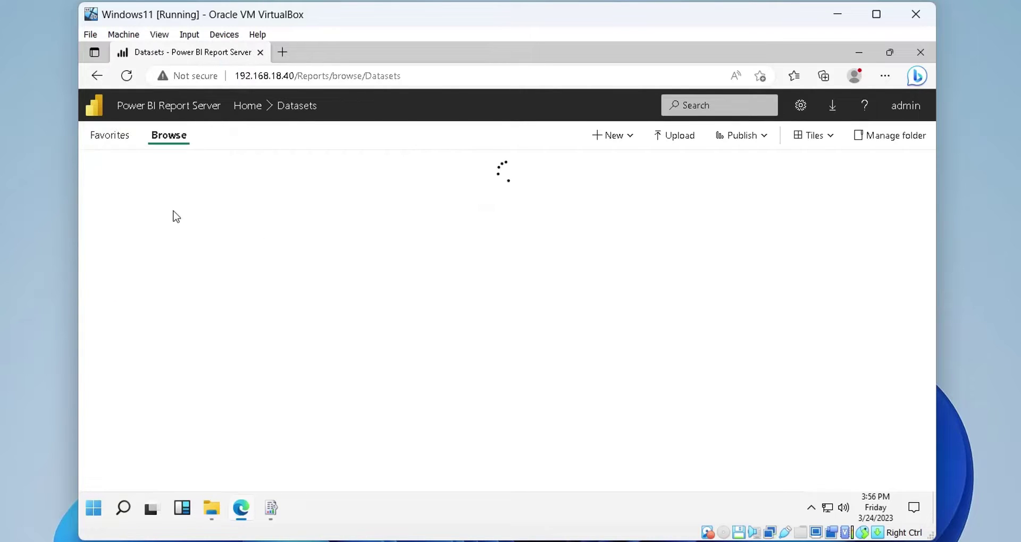
pyautogui.click(266, 202)
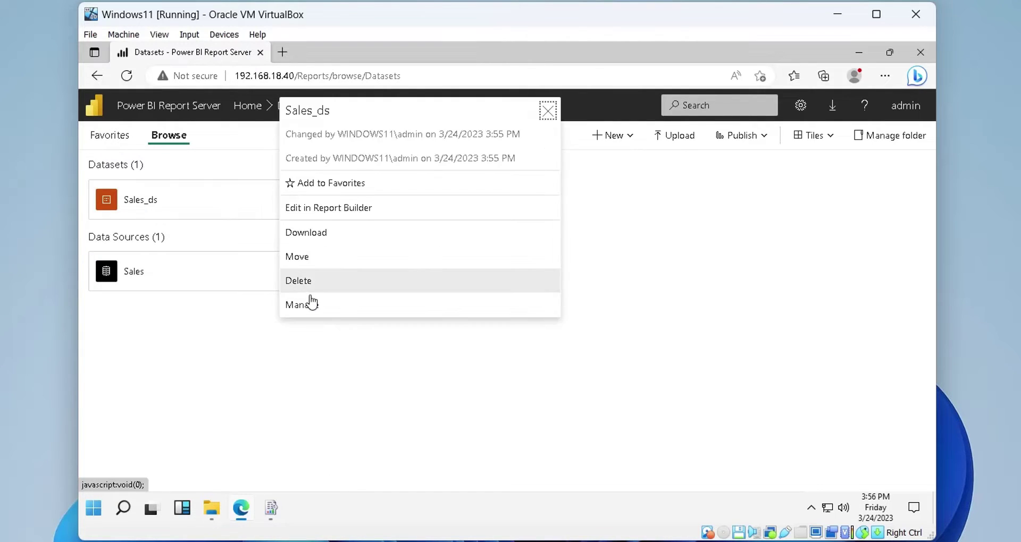
pyautogui.click(320, 211)
pyautogui.click(573, 149)
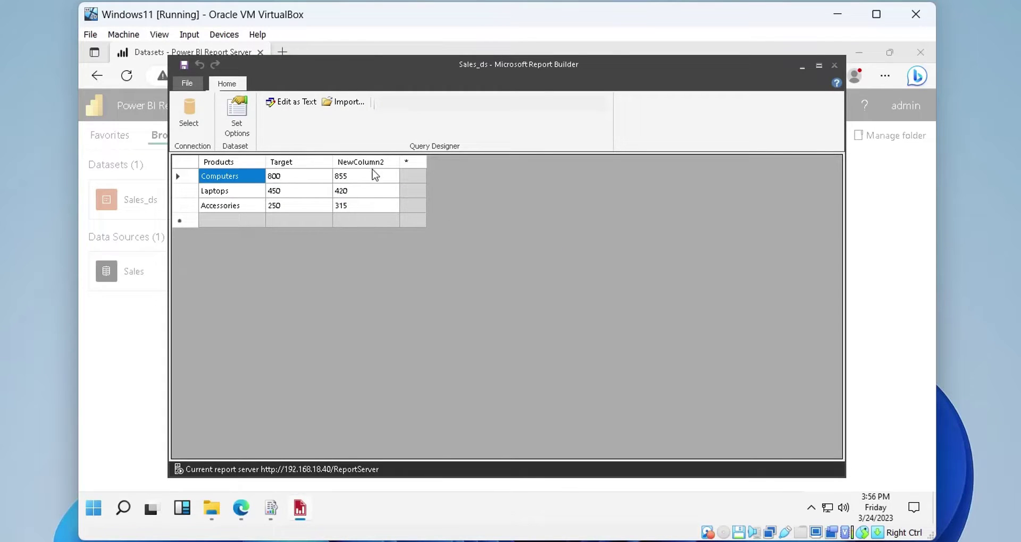
# Step: Rename the NewColumn2 column to Actual_Sales and the Target column to Target_Sales
pyautogui.doubleClick(369, 164)
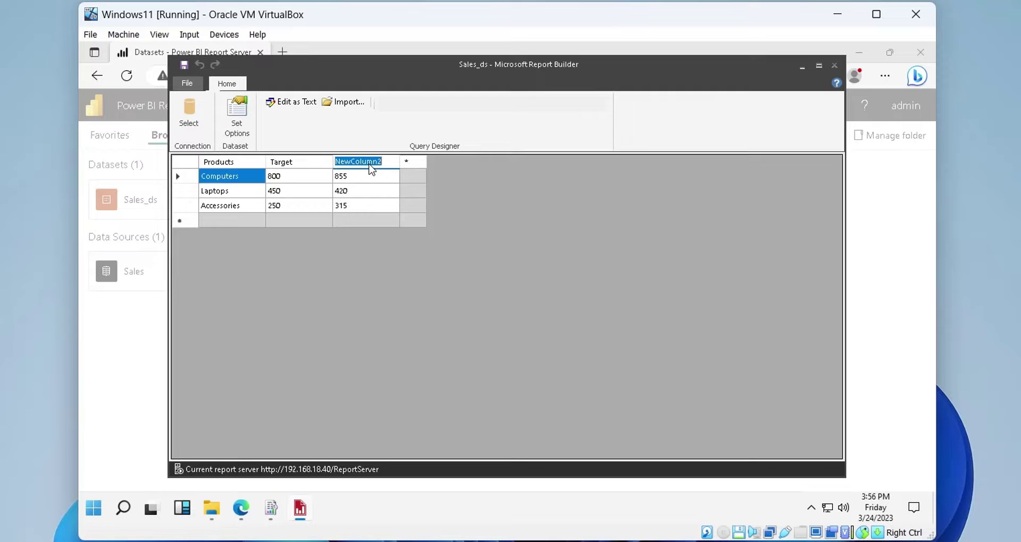
pyautogui.write('Actual Sales')
pyautogui.click(304, 166)
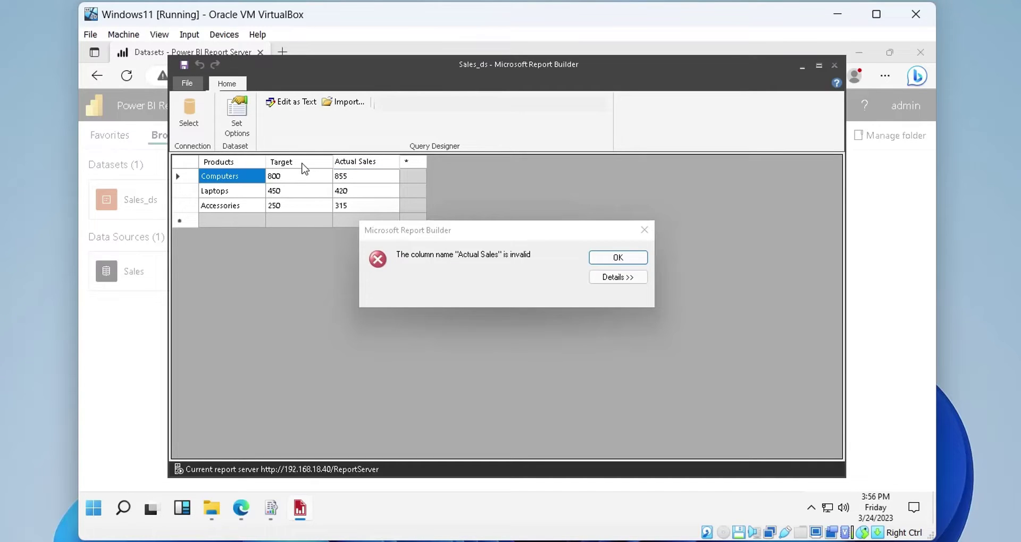
pyautogui.click(617, 260)
pyautogui.click(617, 259)
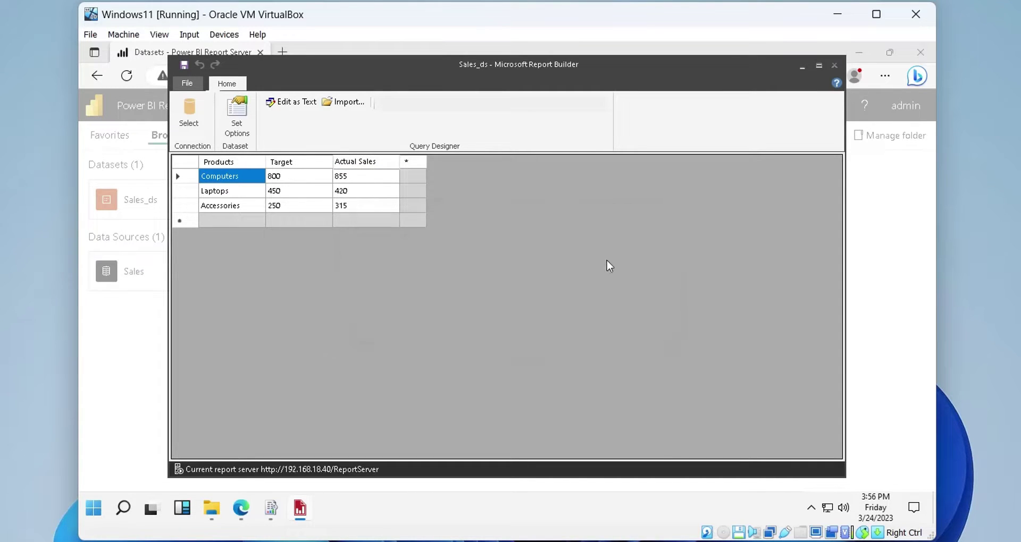
pyautogui.click(361, 163)
pyautogui.write('_')
pyautogui.click(296, 164)
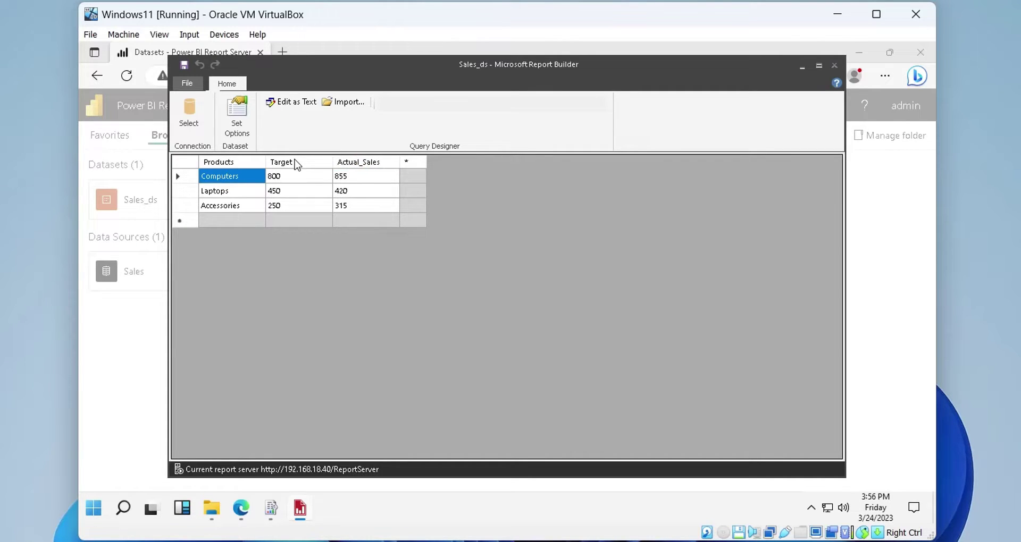
pyautogui.click(296, 164)
pyautogui.click(297, 163)
pyautogui.press('Return')
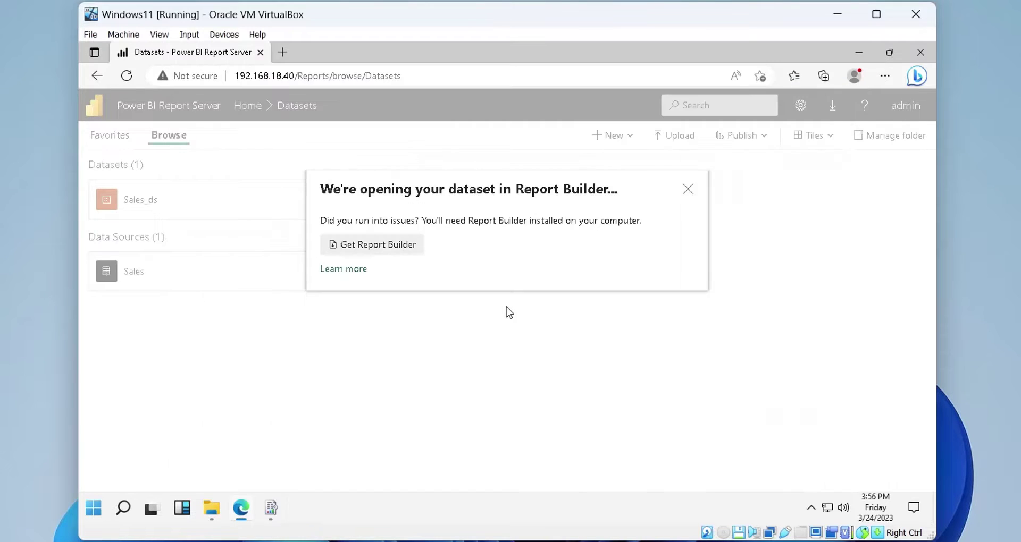
# Step: Dismiss the Report Builder notice and reload the Sales_ds Data Preview with the renamed columns
pyautogui.click(688, 189)
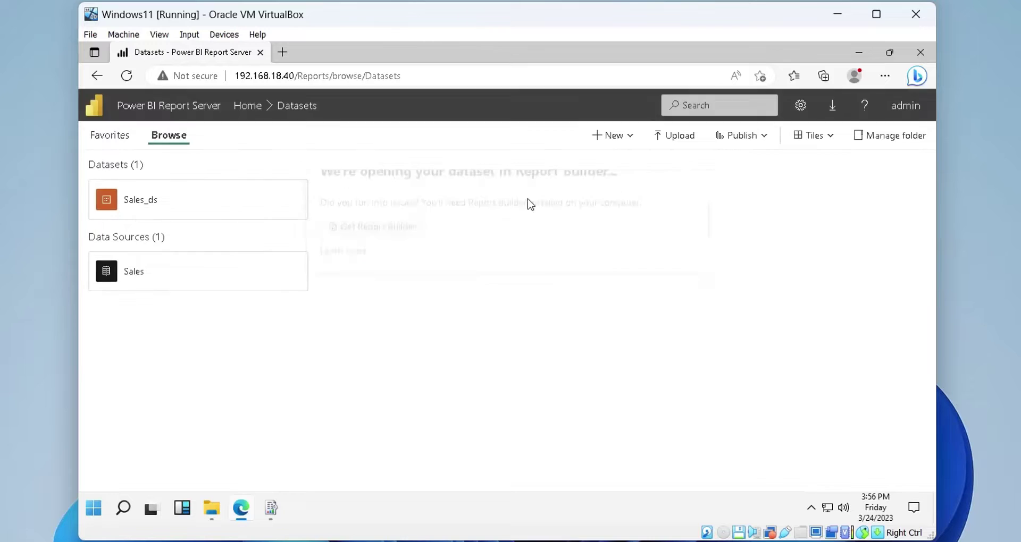
pyautogui.click(189, 205)
pyautogui.click(139, 220)
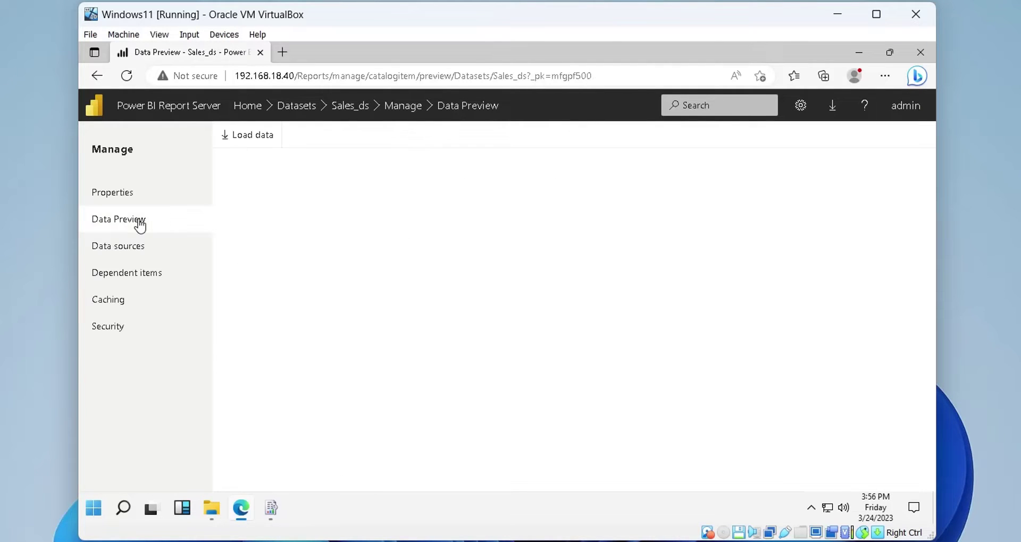
pyautogui.click(253, 137)
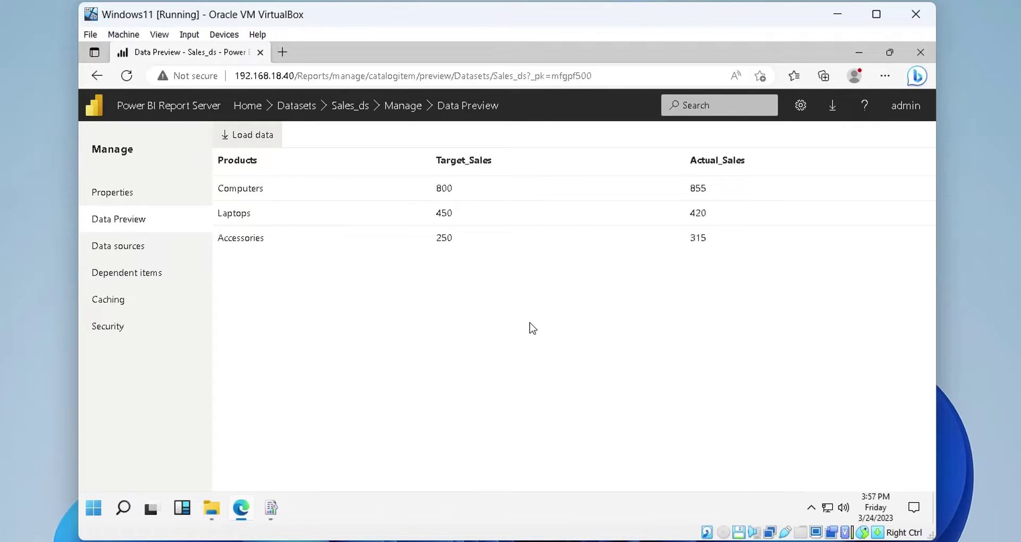
pyautogui.moveTo(218, 186); pyautogui.dragTo(720, 244)
pyautogui.click(755, 276)
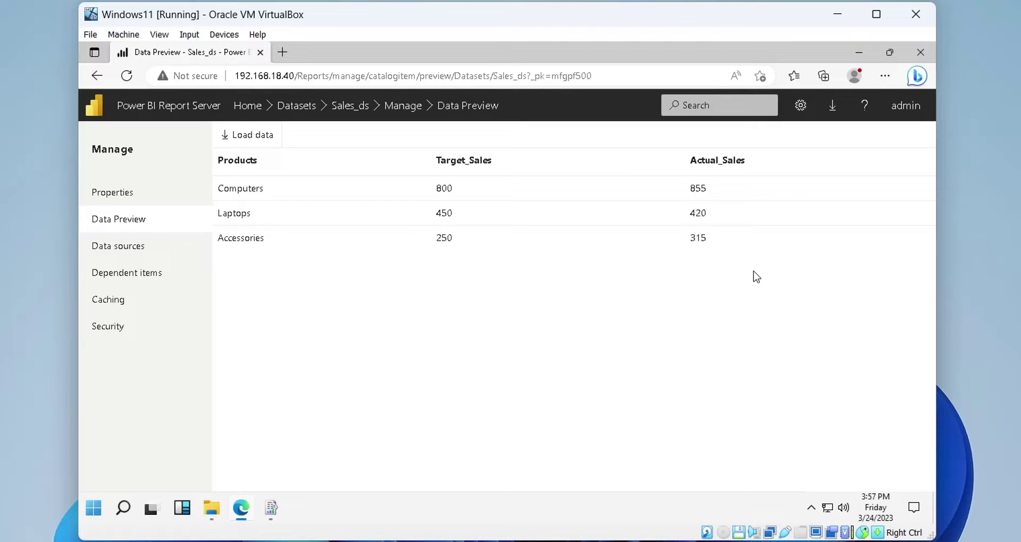